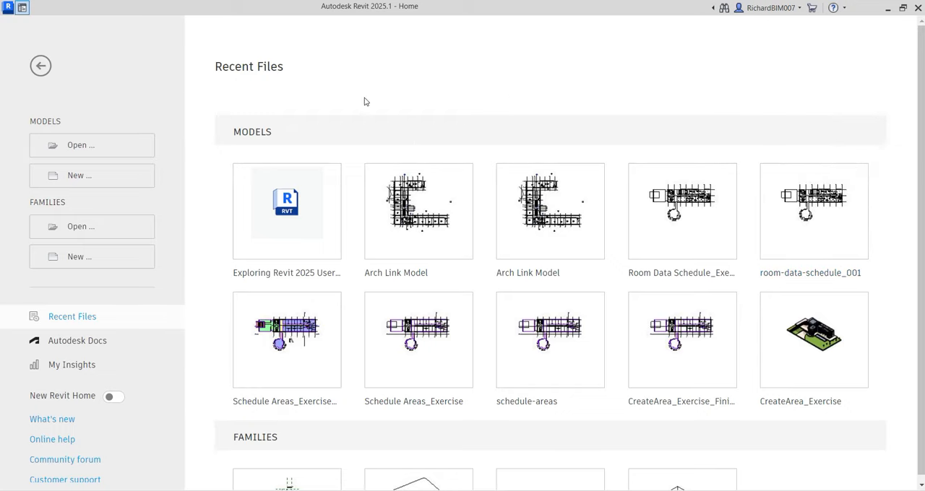
- Start a new project and choose the Systems-Default.rte template from the English-Imperial templates folder
click(89, 177)
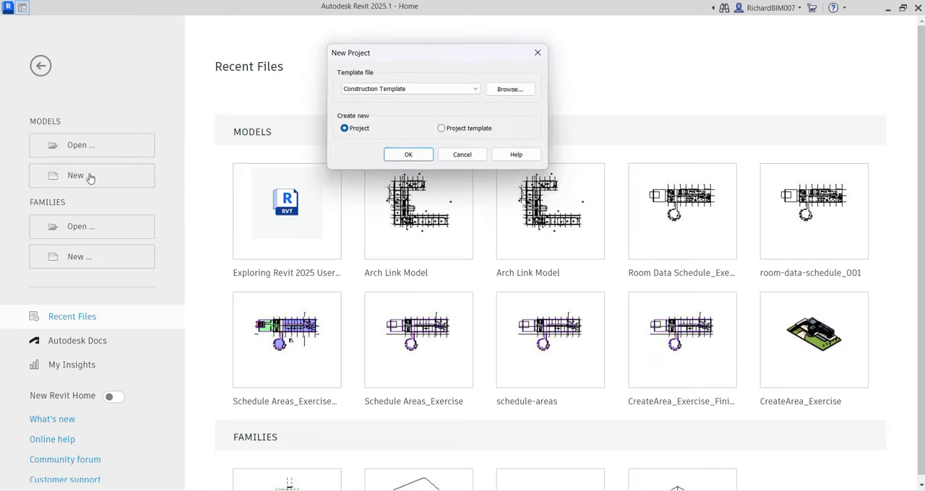
click(403, 90)
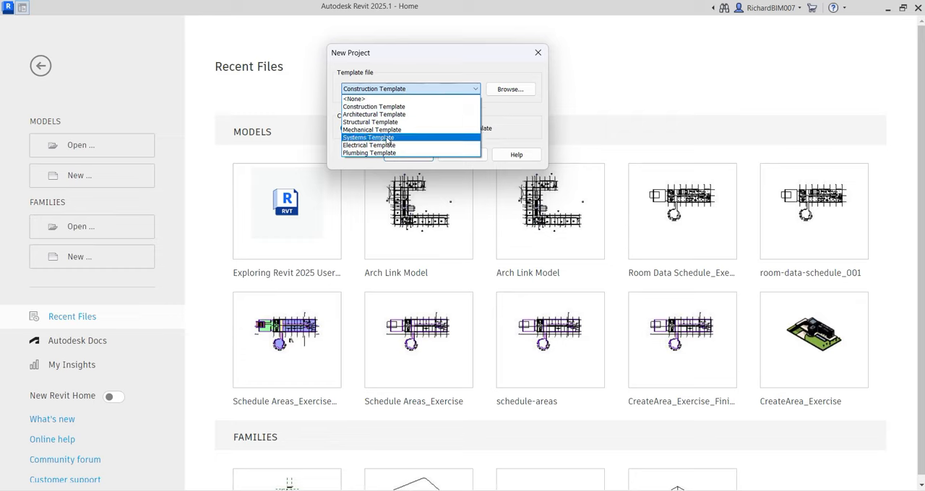
click(426, 56)
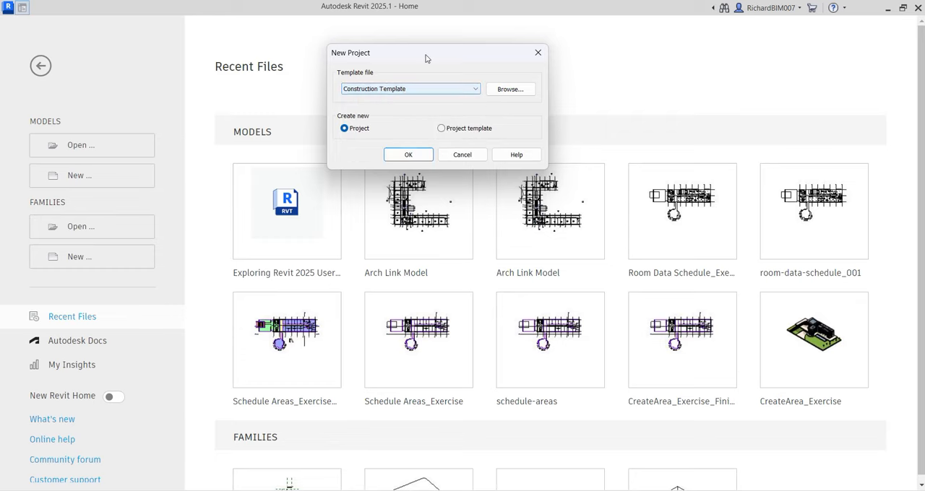
click(510, 89)
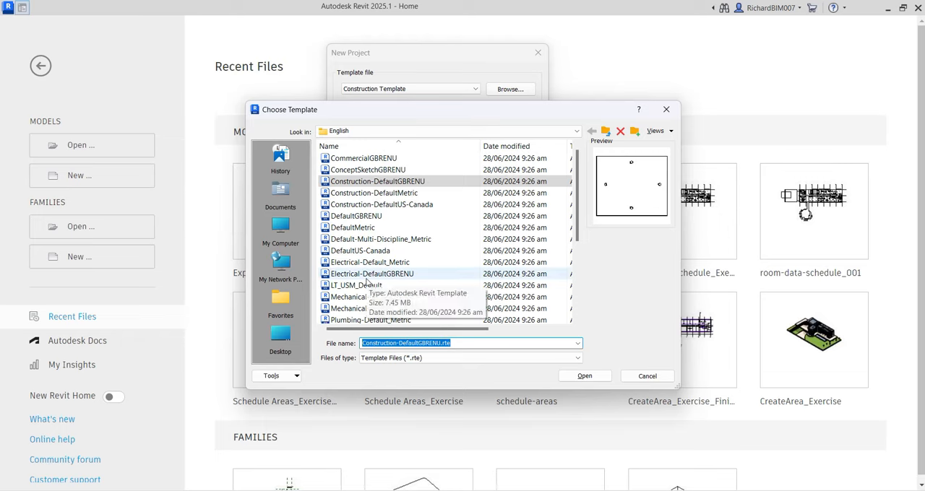
click(607, 132)
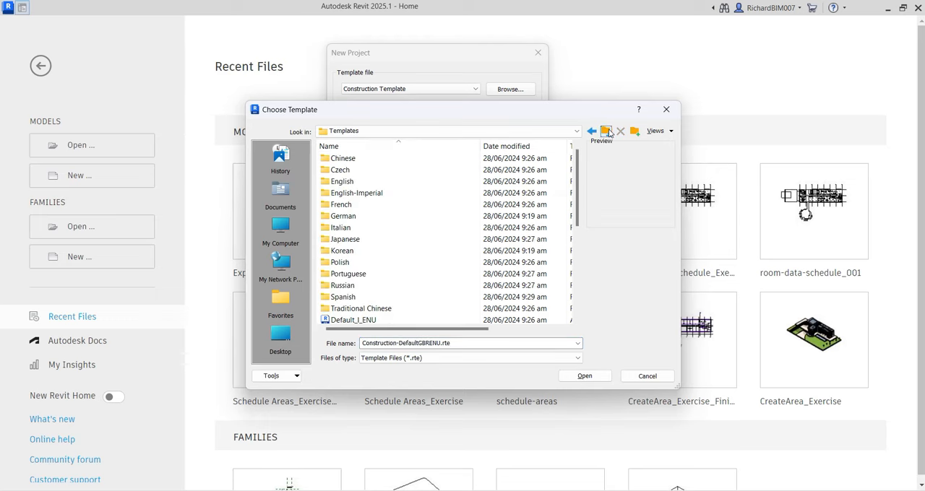
click(357, 196)
double_click(357, 194)
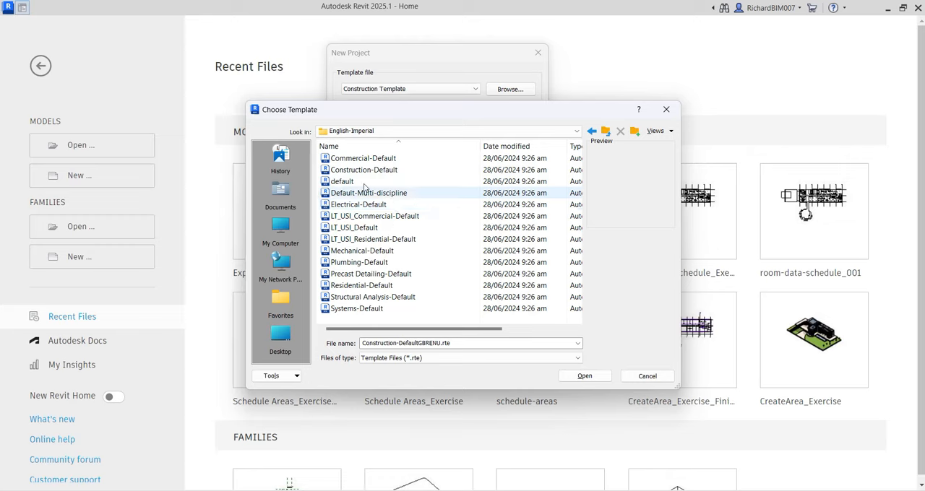
click(359, 310)
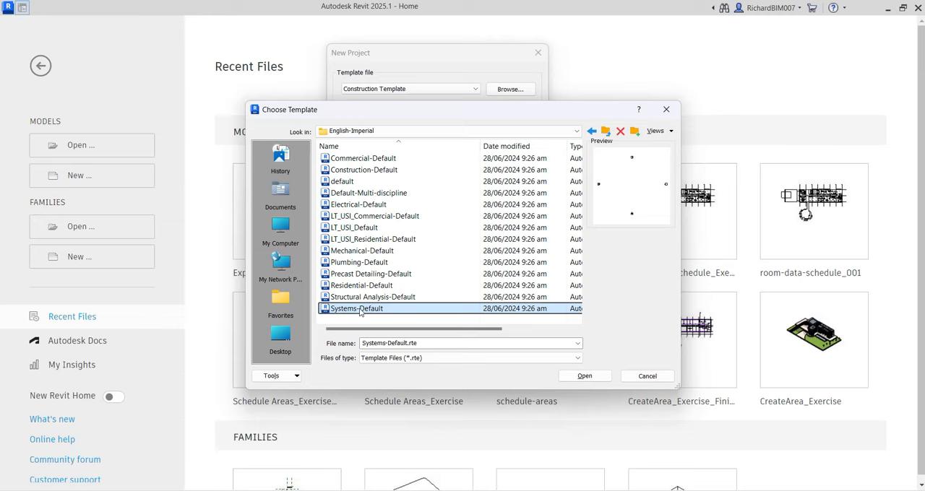
key(ctrl)
key(ctrl)
key(ctrl)
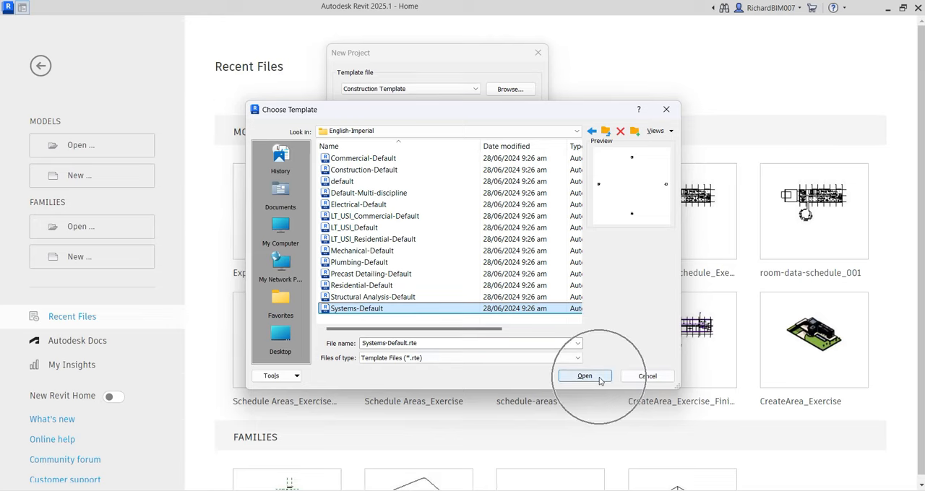
click(597, 379)
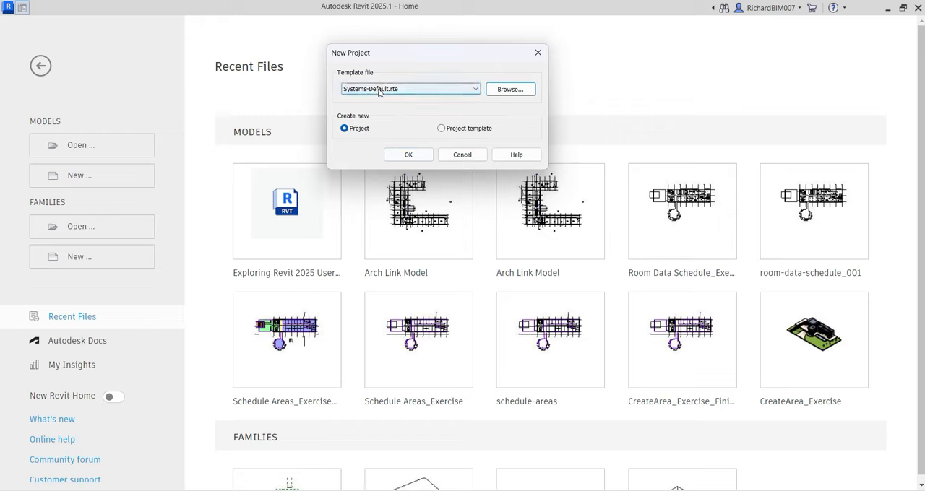
- Create the new file as a project, not a project template, from the chosen systems template
key(ctrl)
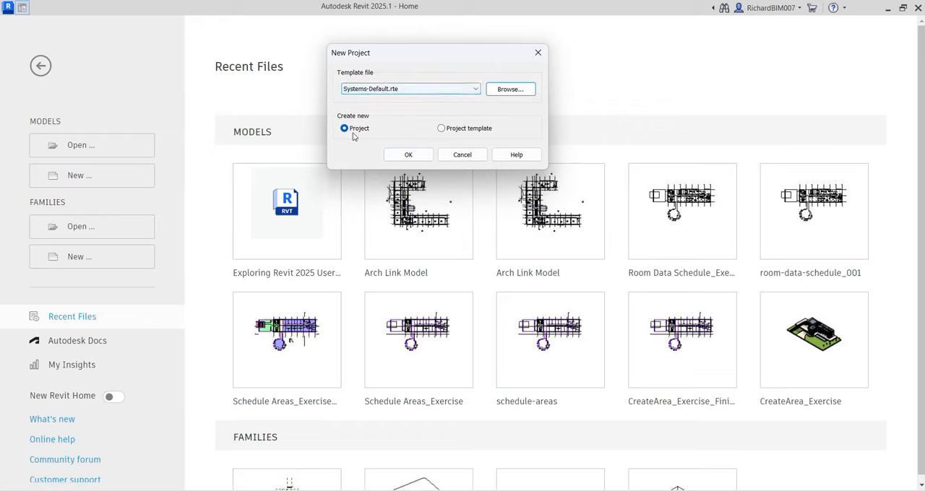
key(ctrl)
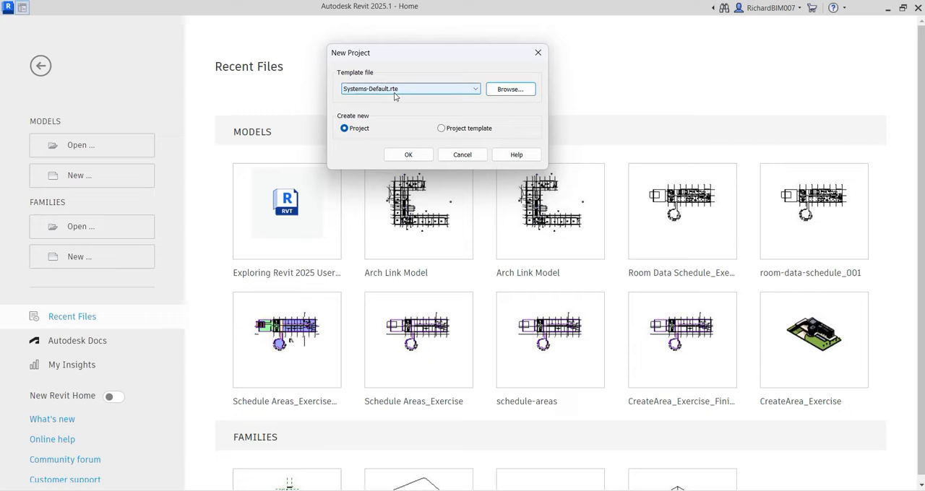
click(353, 130)
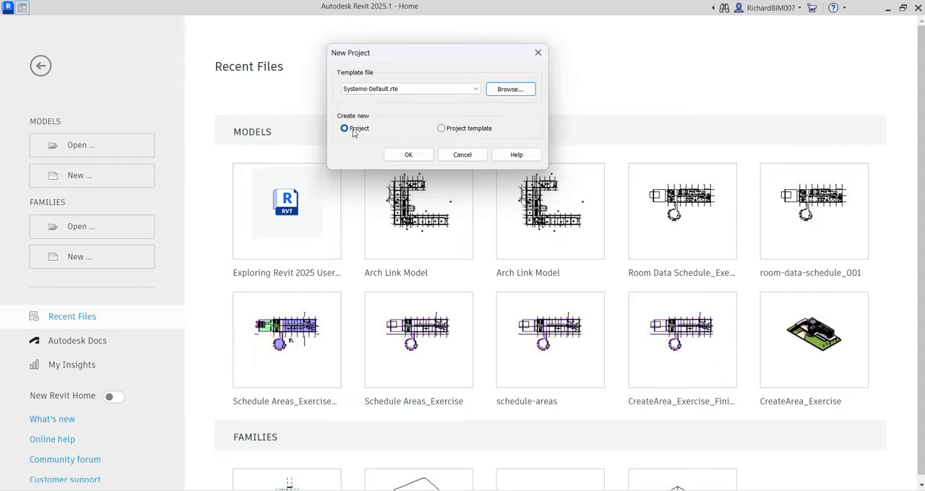
click(407, 157)
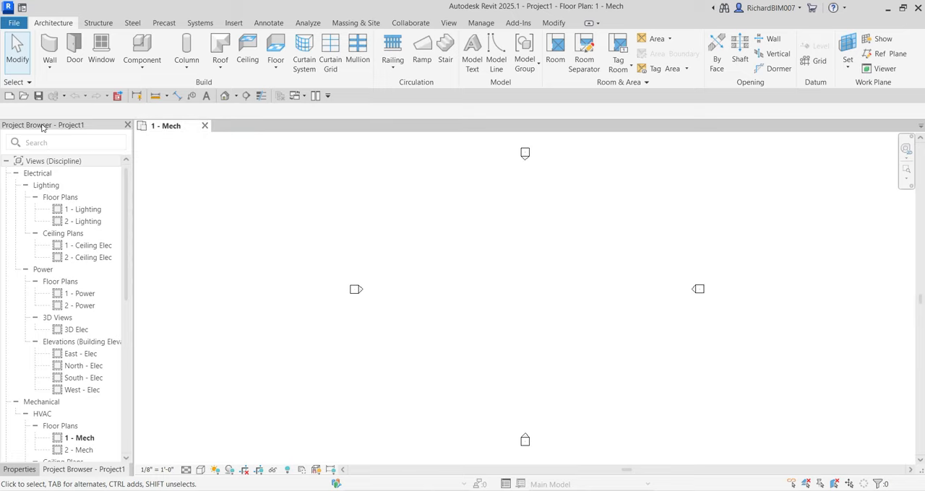
- Examine the Electrical, Mechanical and Plumbing view groups that the template provides in the project's view list
click(41, 173)
scroll(42, 217, down, 8)
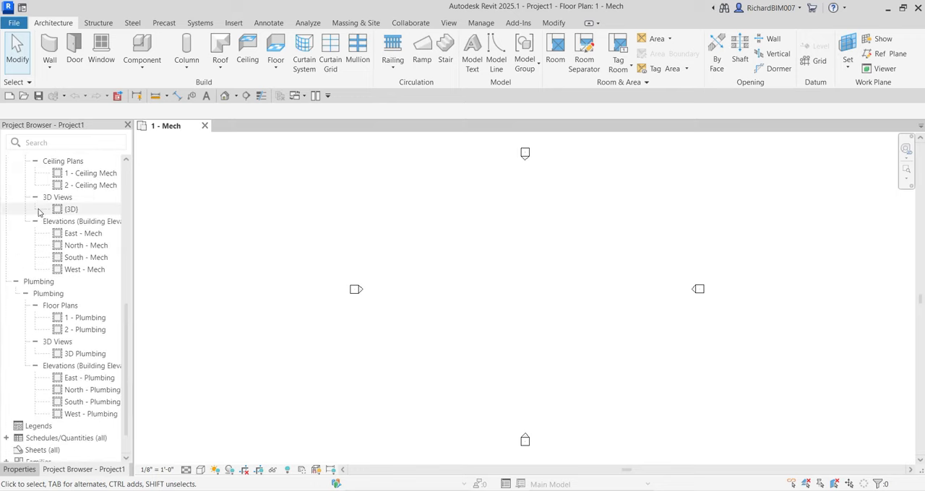
scroll(43, 255, up, 5)
click(38, 225)
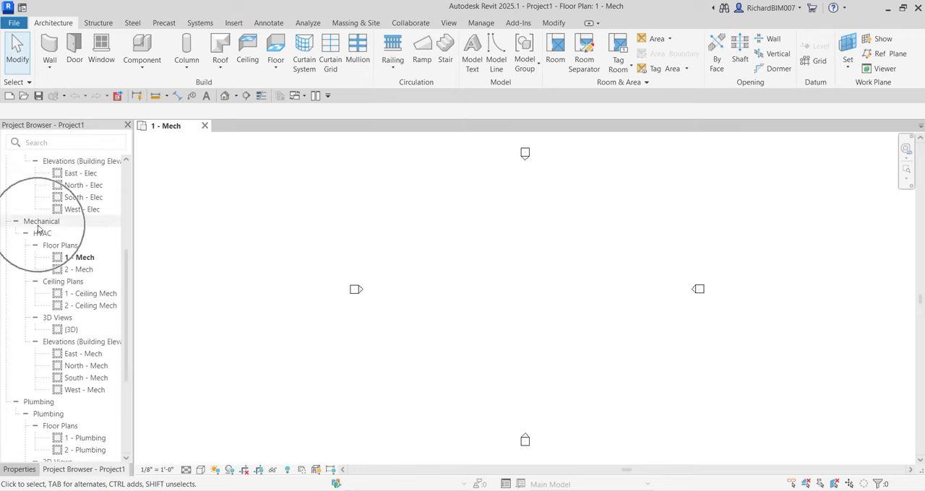
scroll(38, 229, down, 3)
click(38, 285)
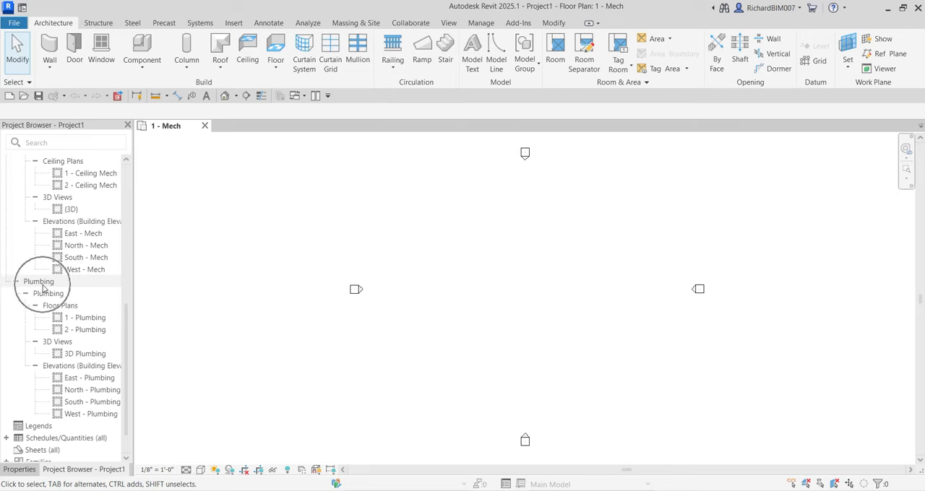
scroll(43, 288, up, 6)
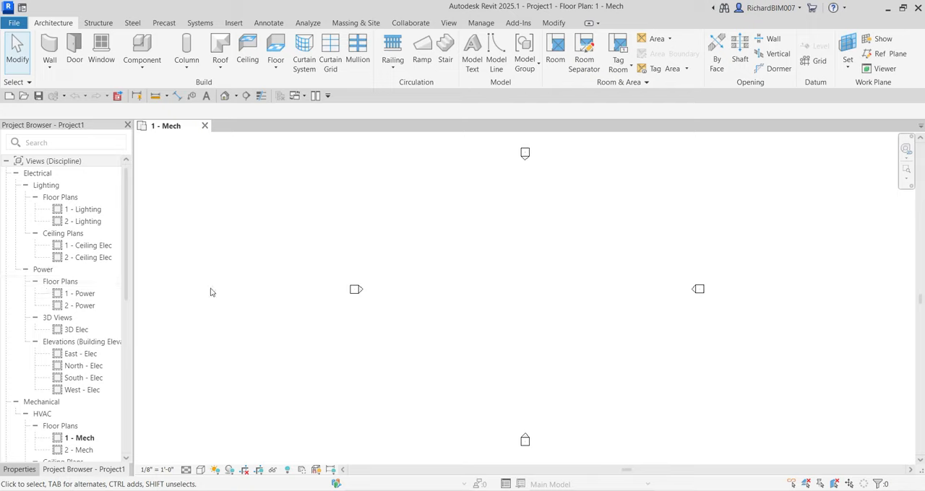
- Open the Mechanical Settings and display the size table for rectangular ducts
click(201, 23)
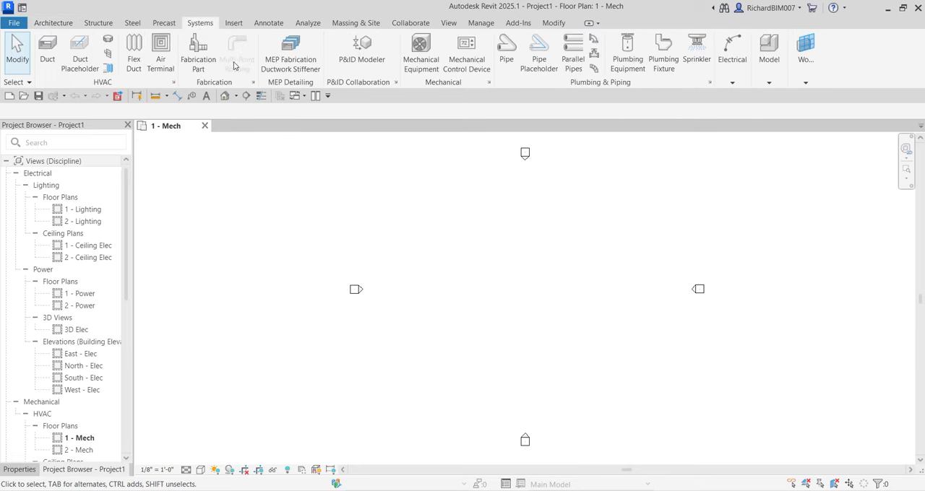
click(174, 84)
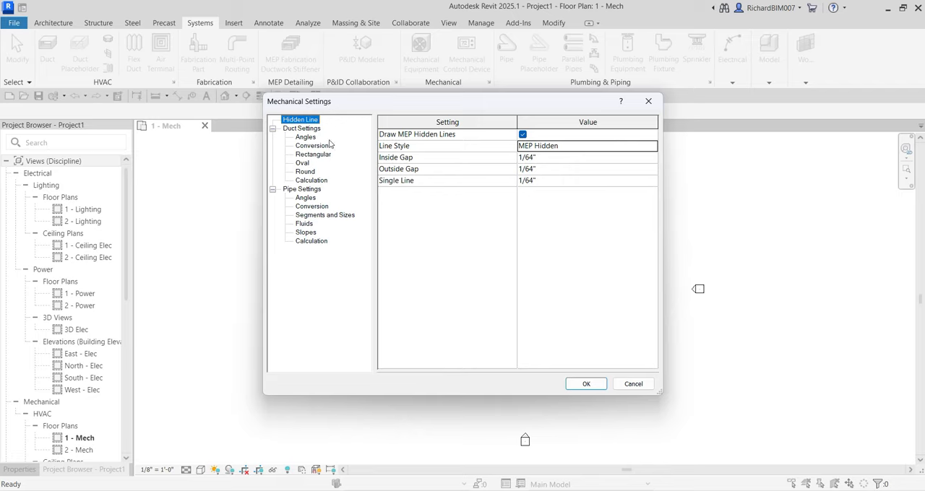
click(311, 130)
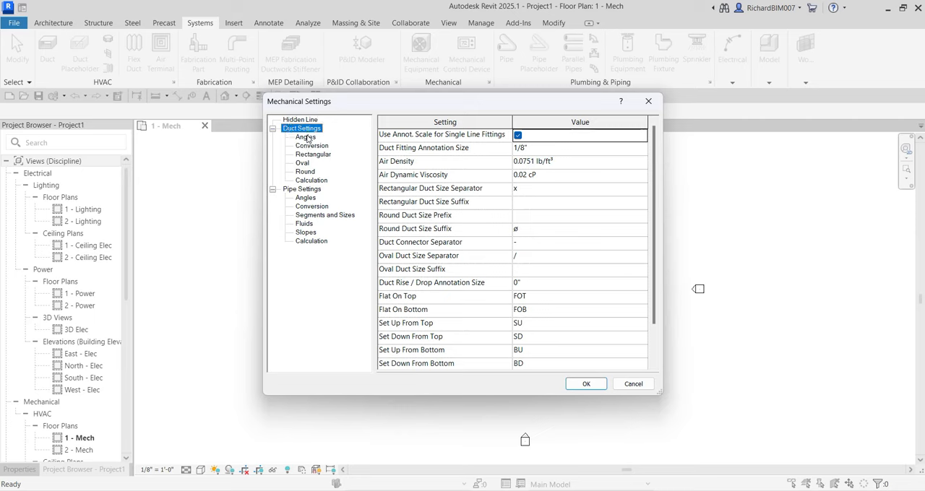
click(307, 137)
click(310, 155)
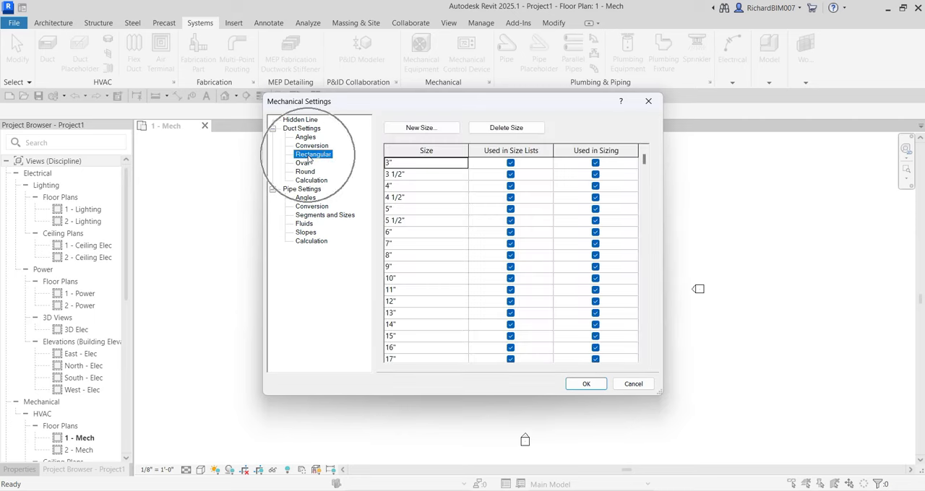
click(304, 131)
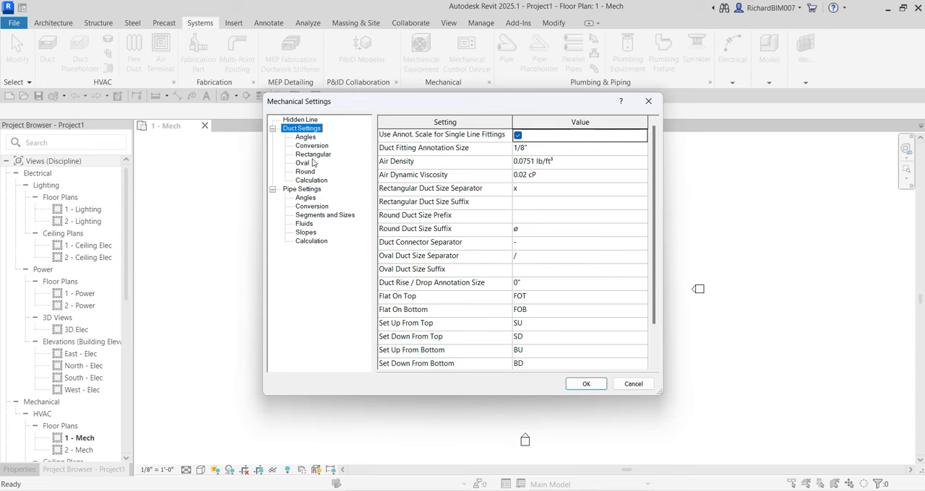
click(312, 156)
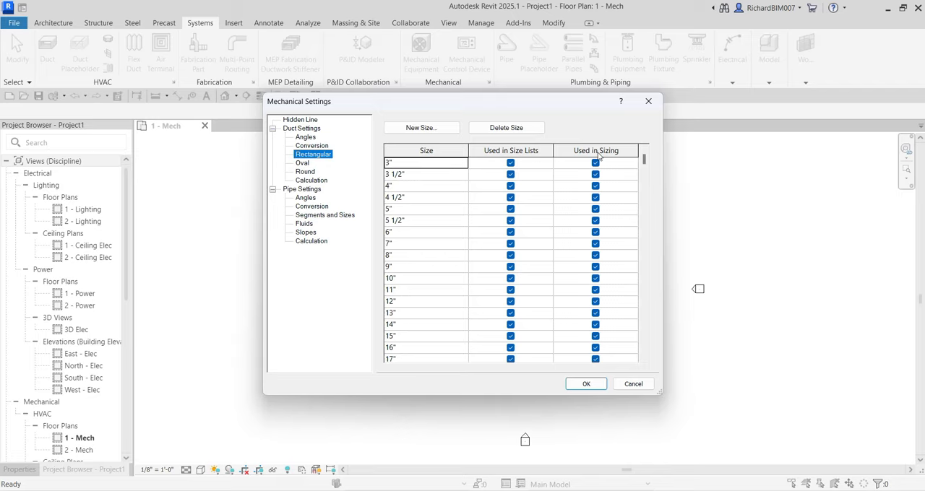
- Exclude the 3 1/2", 4 1/2" and 5 1/2" rectangular duct sizes from both size lists and sizing
scroll(475, 246, down, 6)
scroll(475, 246, down, 8)
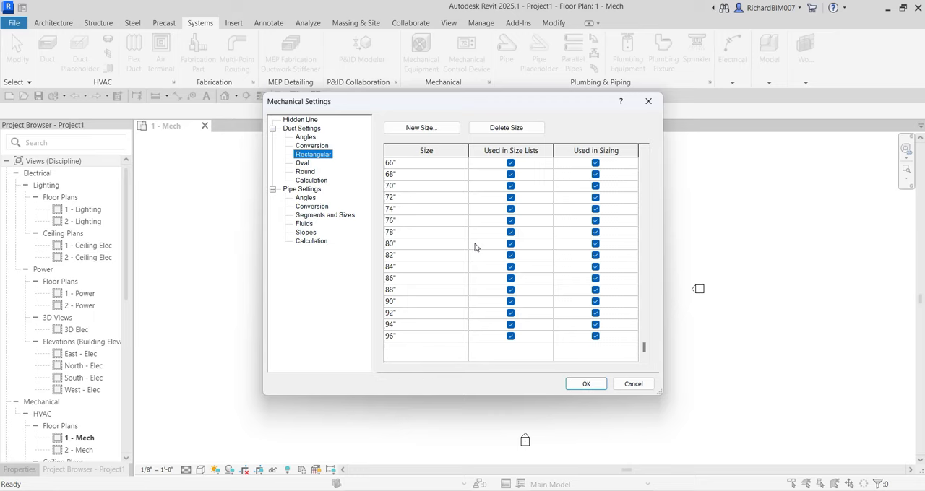
scroll(474, 247, up, 14)
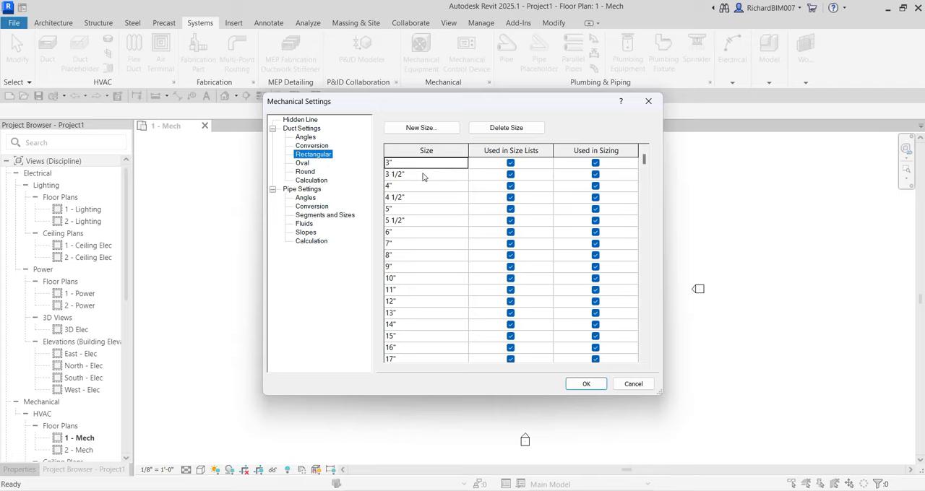
click(511, 175)
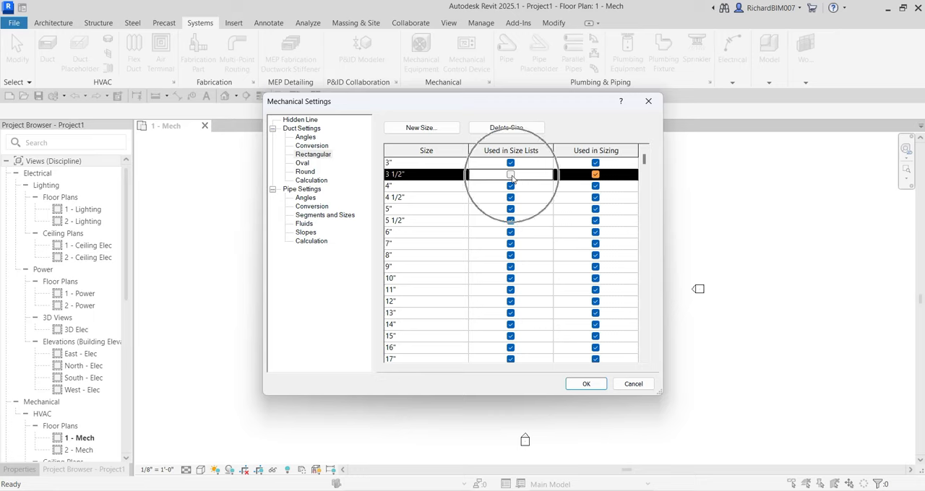
click(595, 175)
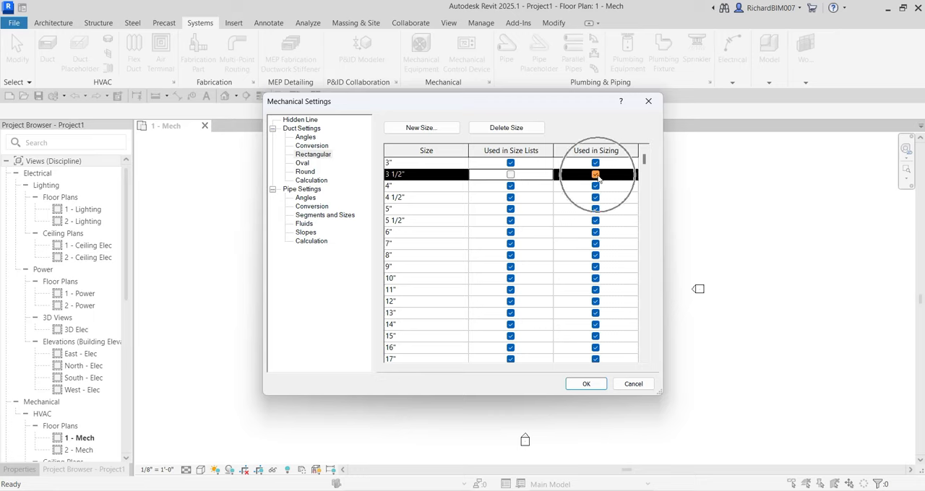
click(511, 197)
click(596, 198)
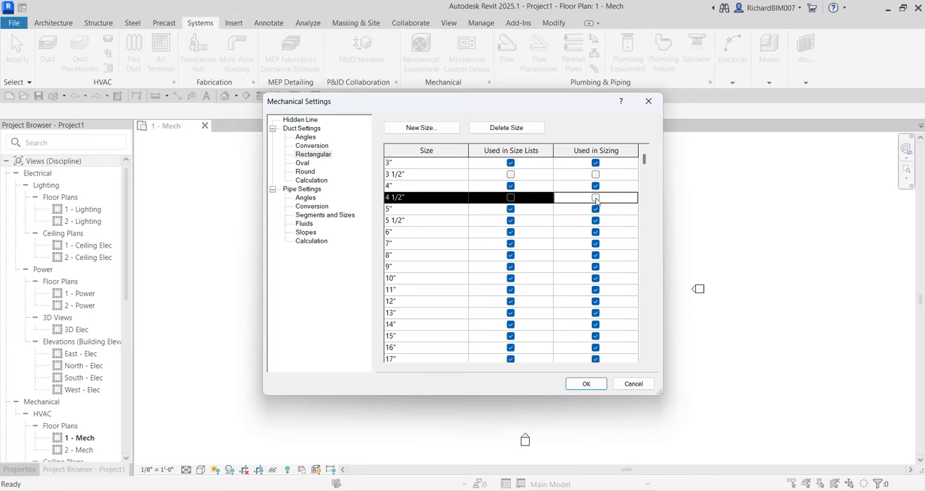
click(511, 220)
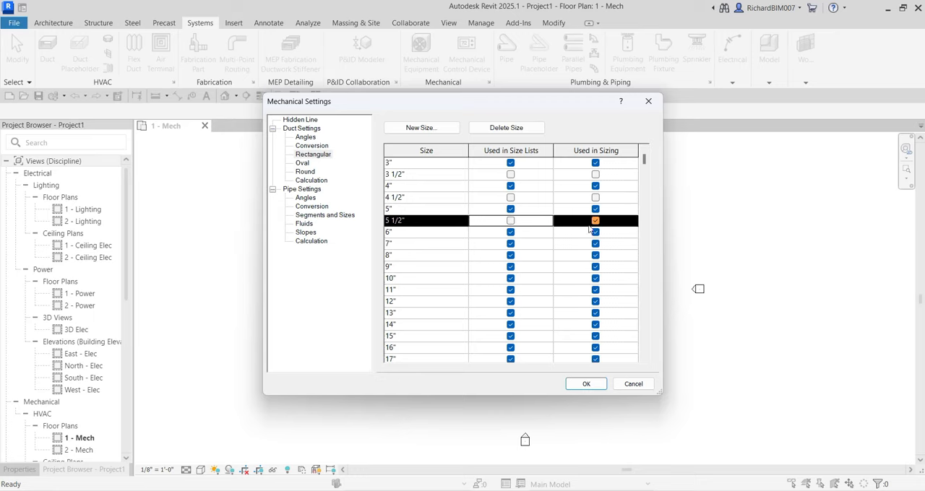
click(595, 221)
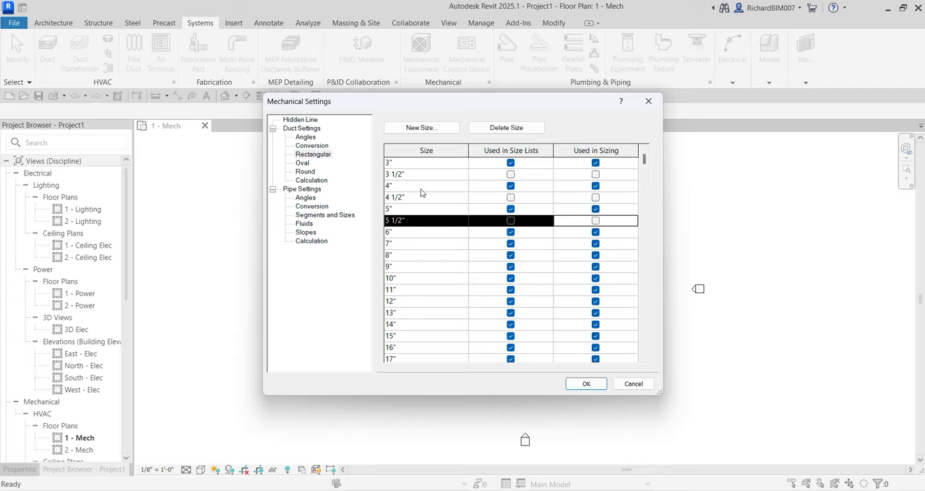
- Exclude the 3 1/2", 4 1/2" and 5 1/2" round duct sizes from both size lists and sizing
click(302, 164)
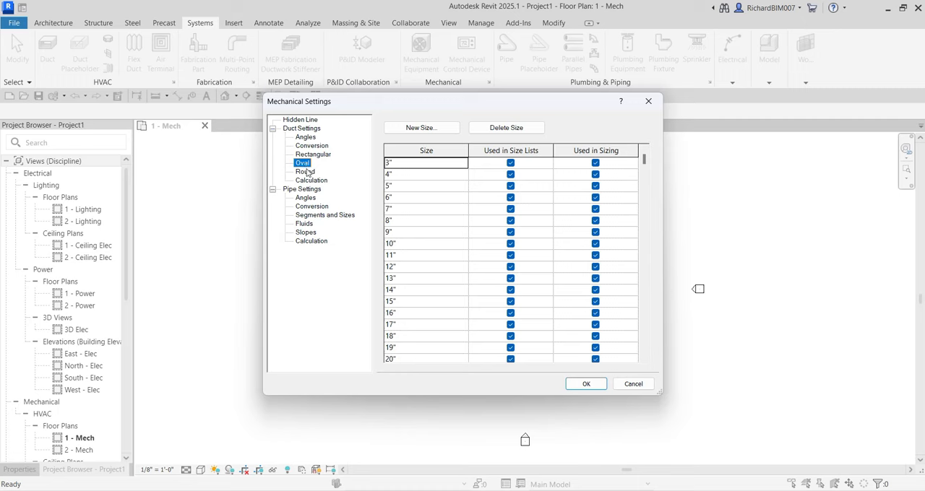
click(305, 172)
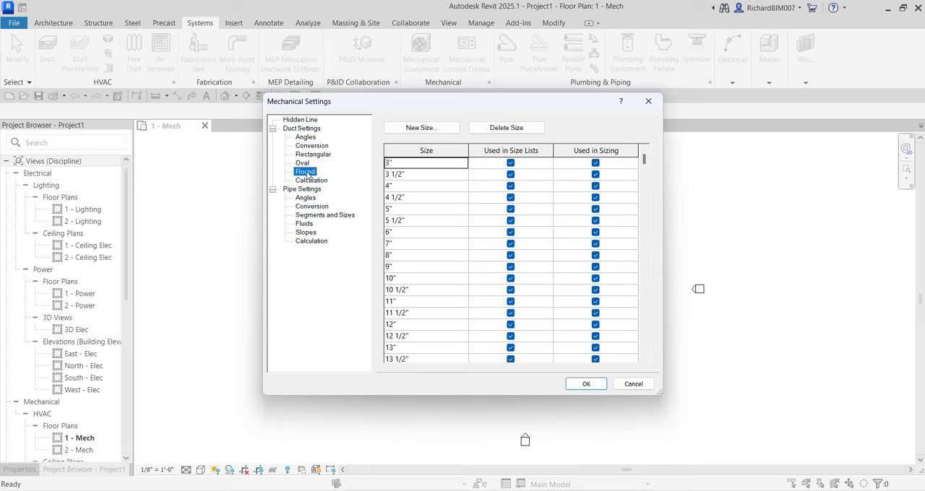
click(510, 175)
click(595, 174)
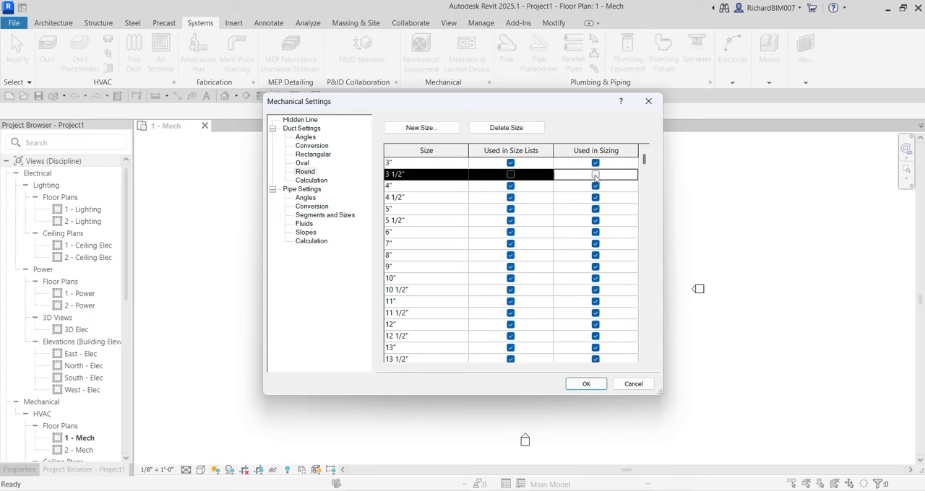
click(510, 197)
click(595, 198)
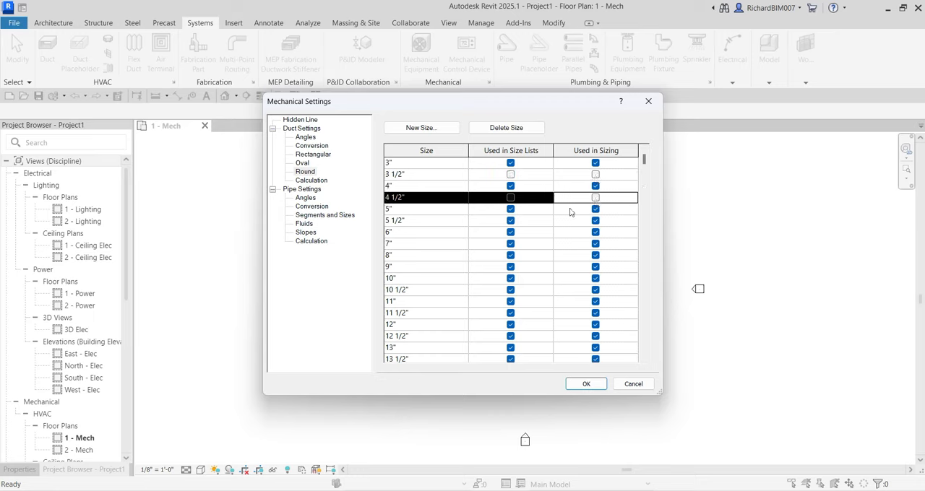
click(511, 221)
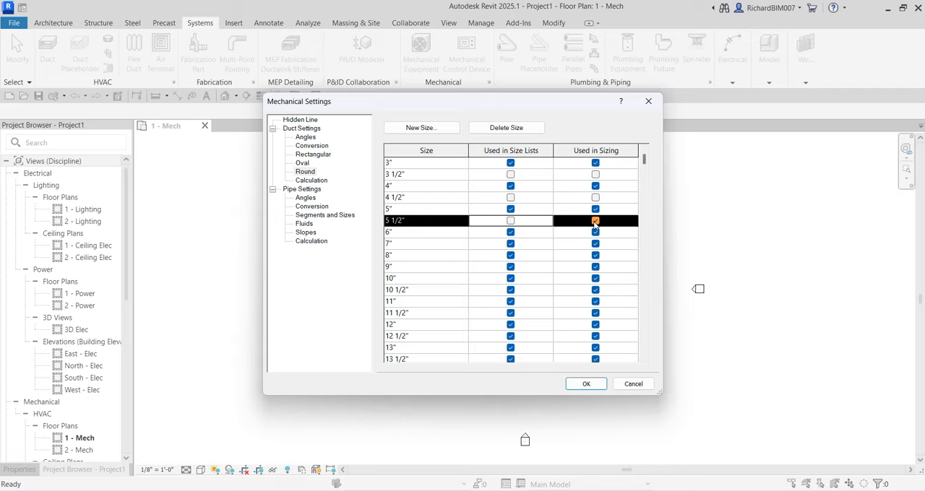
click(595, 221)
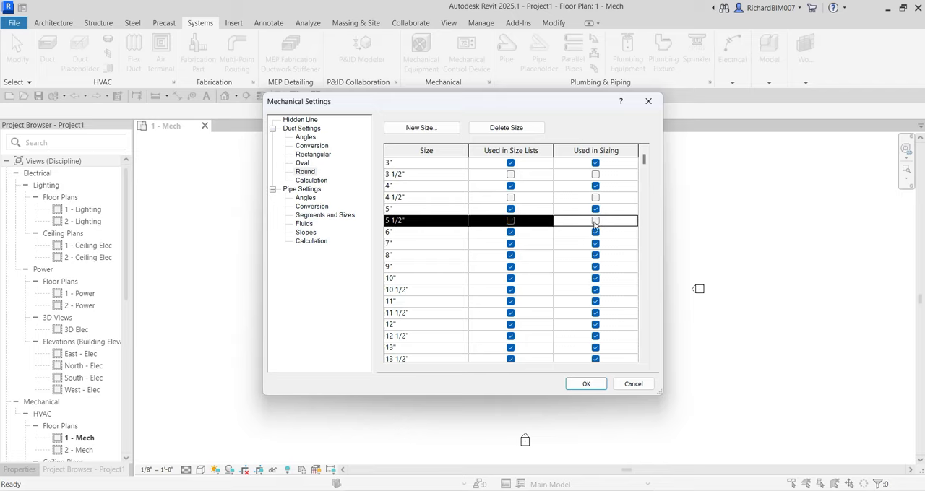
- Exclude the 10 1/2", 11 1/2" and 12 1/2" round duct sizes from both size lists and sizing
click(511, 290)
click(596, 291)
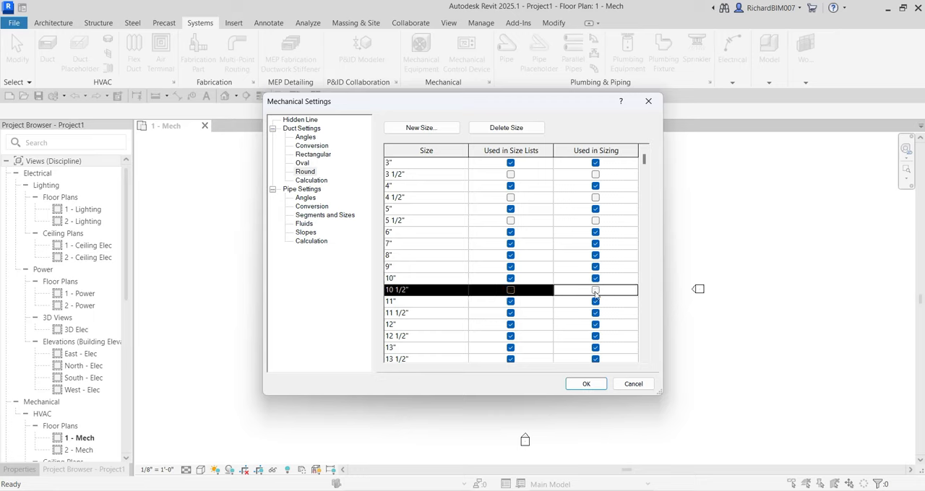
click(511, 313)
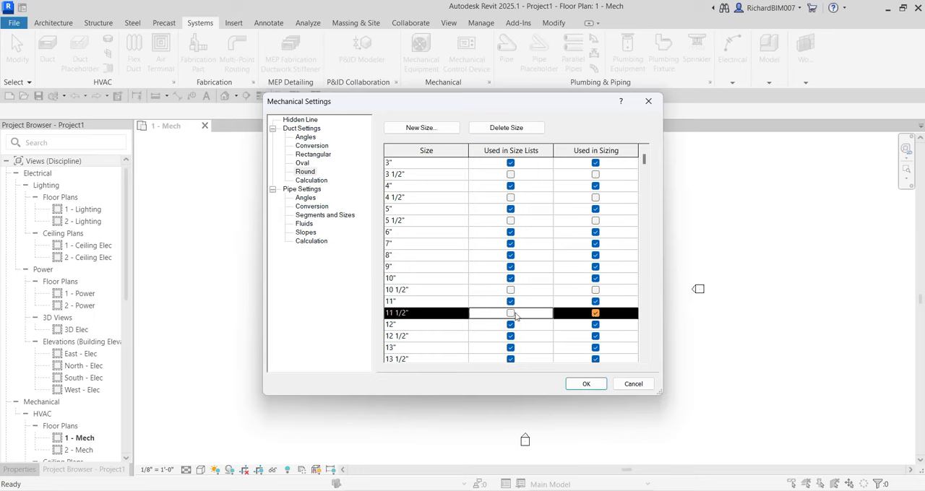
click(596, 313)
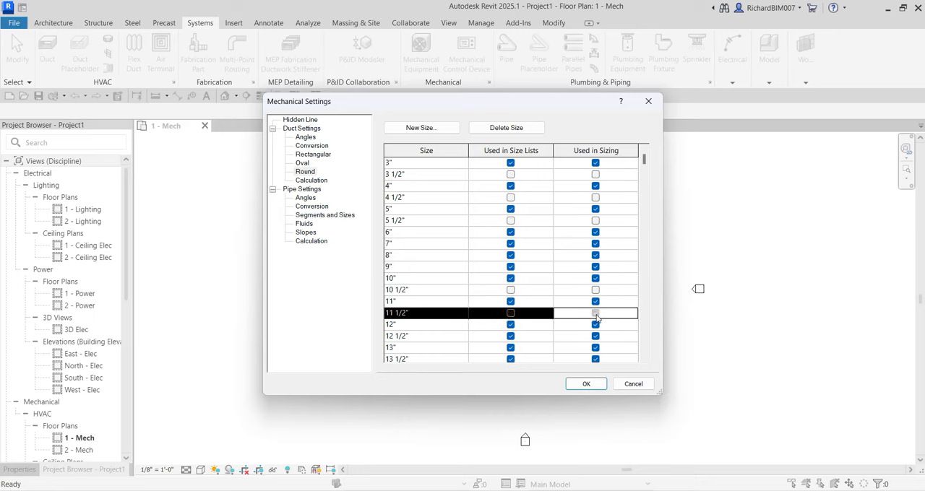
click(512, 327)
click(511, 325)
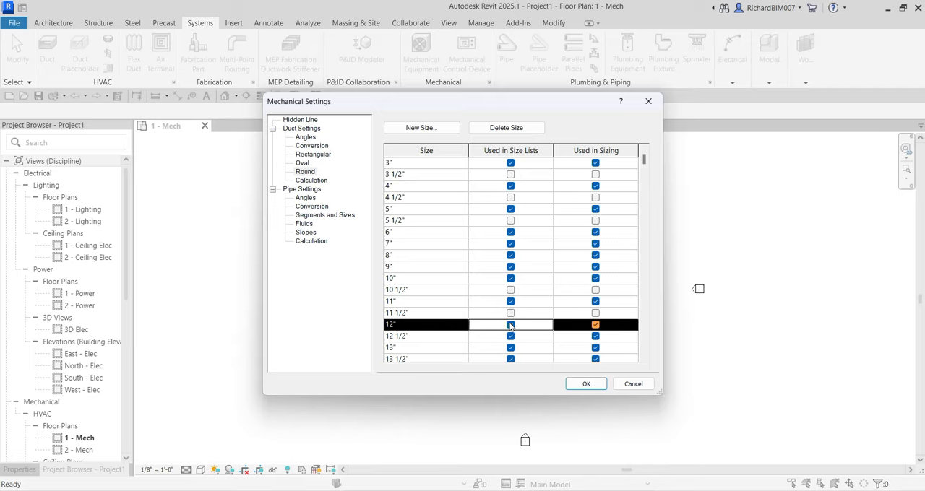
click(510, 339)
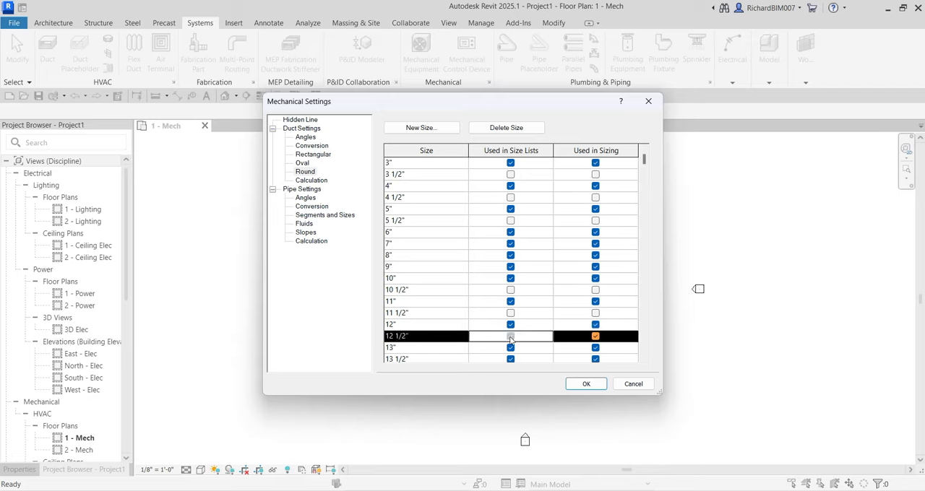
click(595, 336)
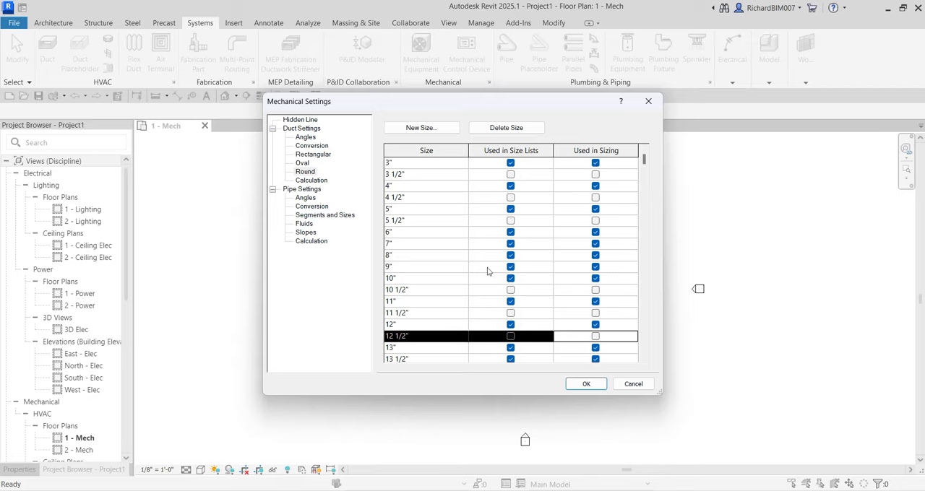
- Exclude the 3/4" pipe size of the Polyvinyl Chloride - Rigid - Schedule 40 segment from size lists and sizing
click(311, 217)
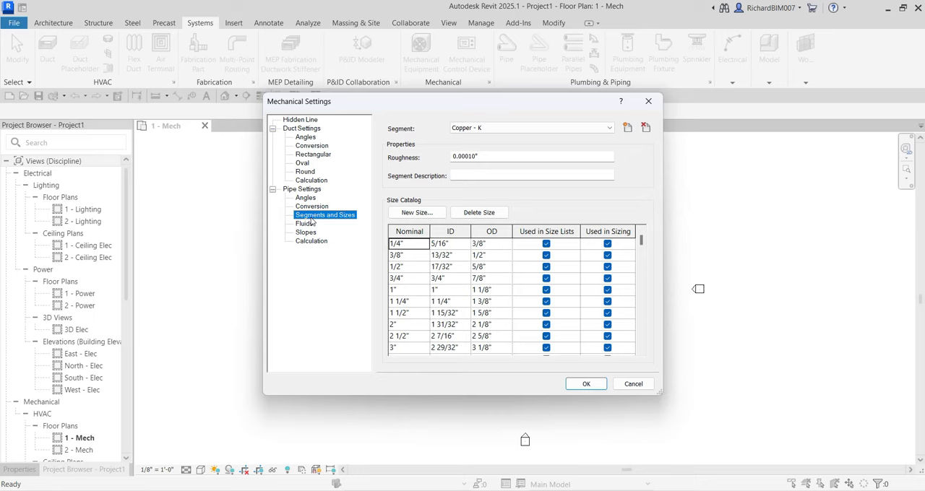
key(ctrl)
key(ctrl)
key(ctrl)
key(ctrl)
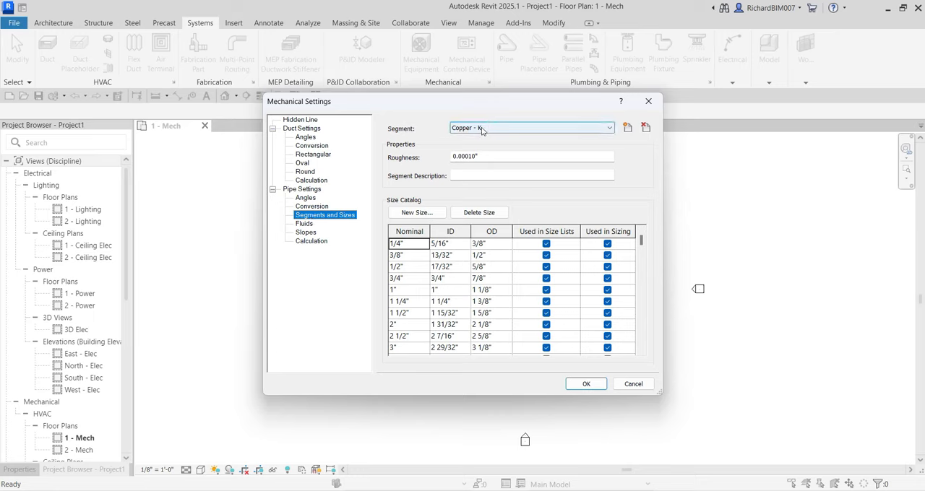
click(482, 129)
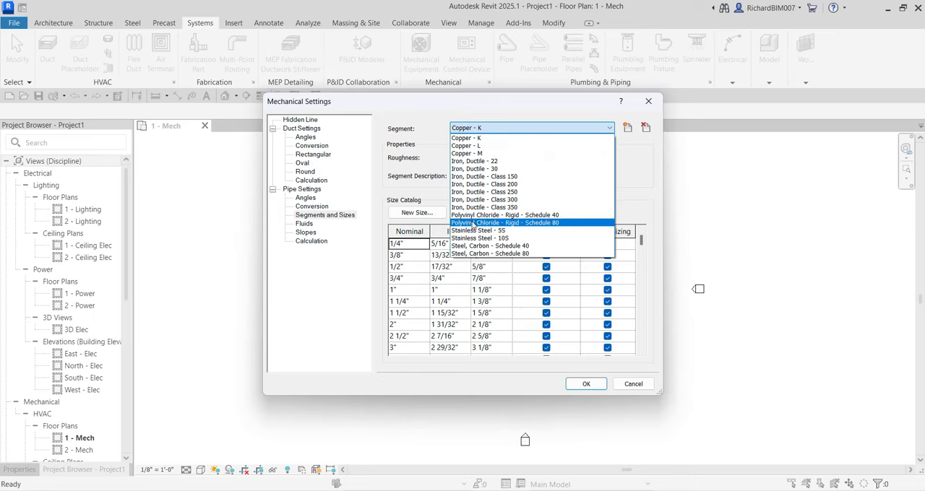
click(542, 215)
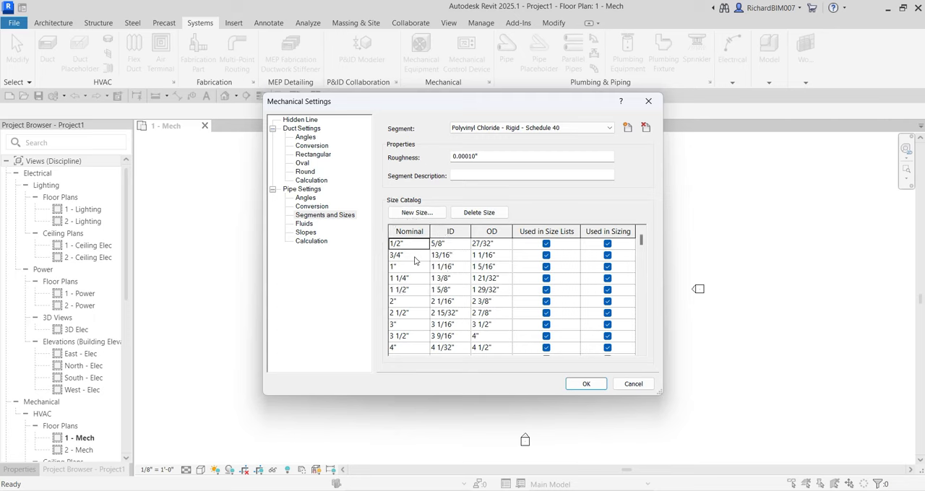
click(547, 255)
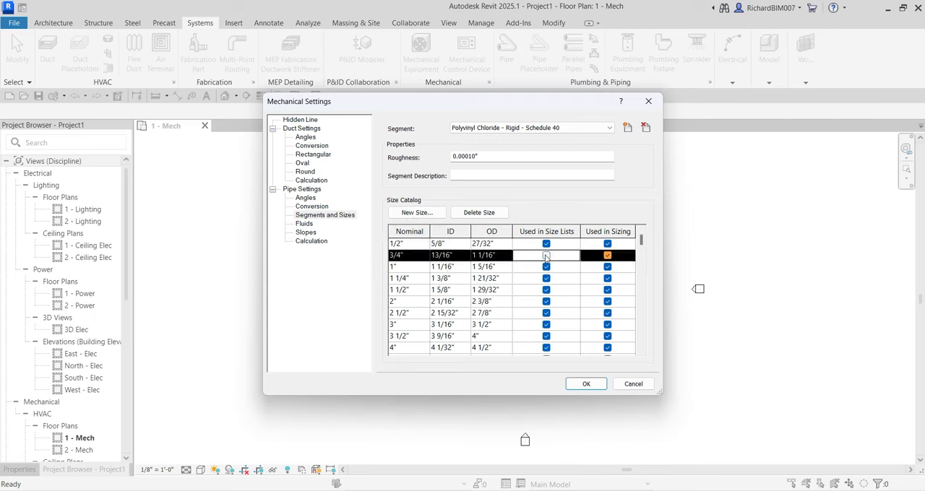
click(607, 256)
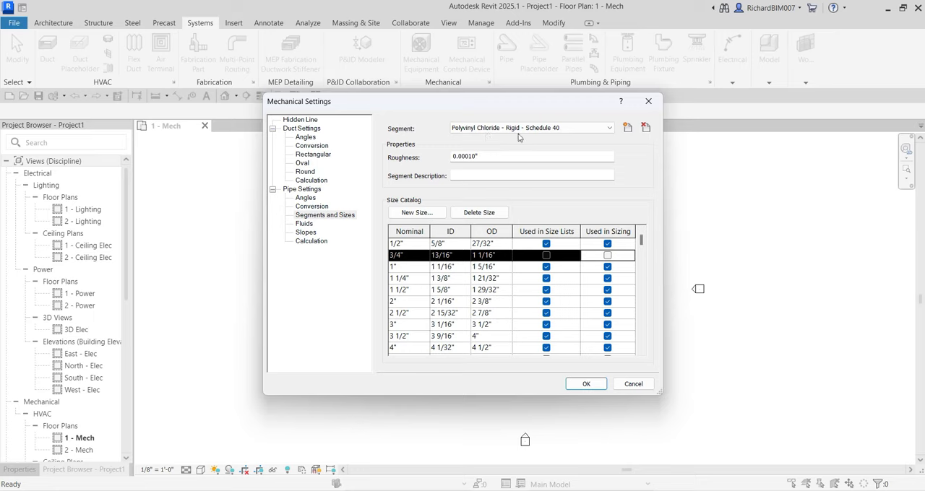
click(548, 135)
- Review the hidden line, duct and pipe settings pages through to pipe calculation, and accept the Mechanical Settings
click(300, 120)
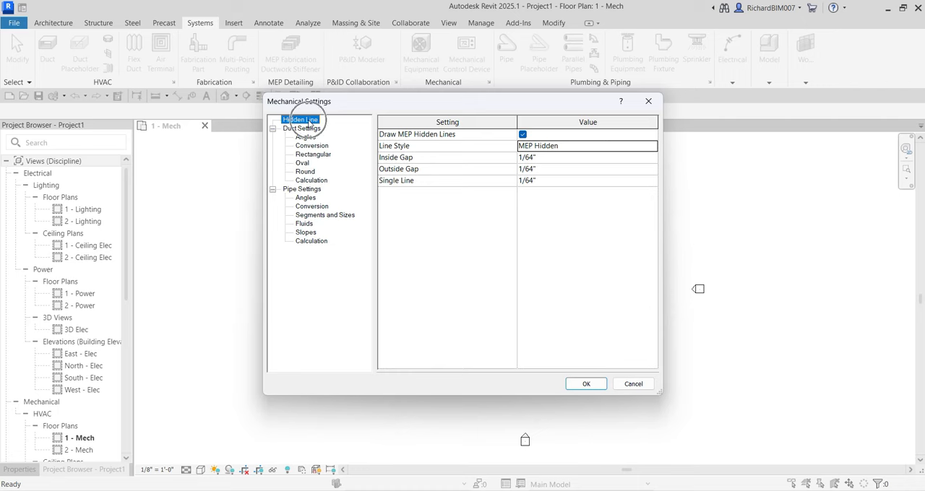
click(309, 129)
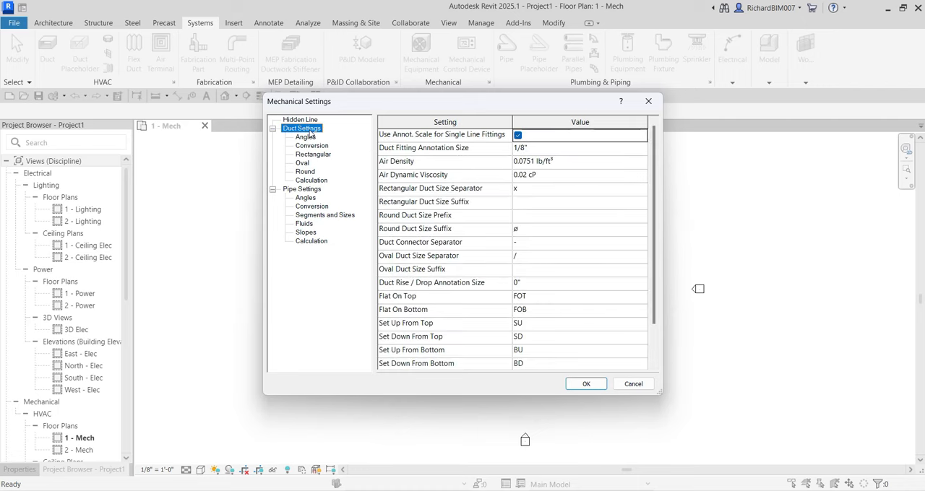
click(307, 137)
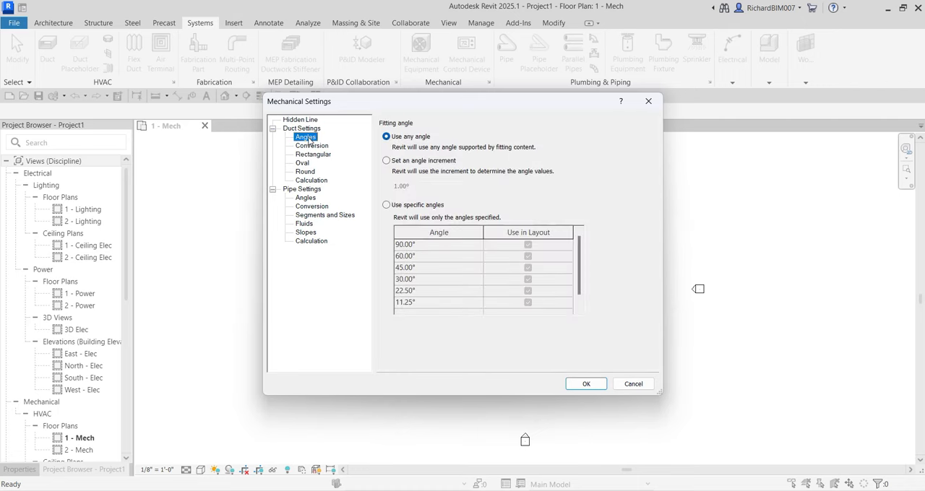
click(311, 146)
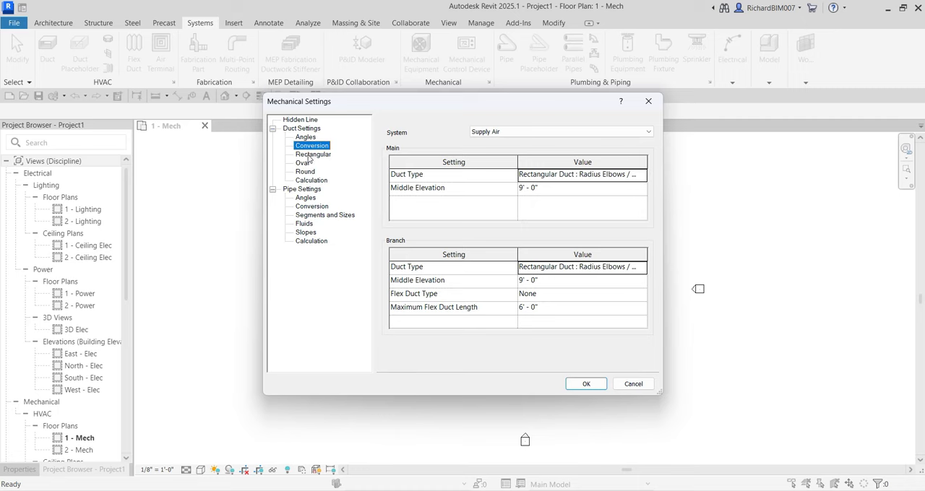
click(310, 154)
click(304, 164)
click(305, 171)
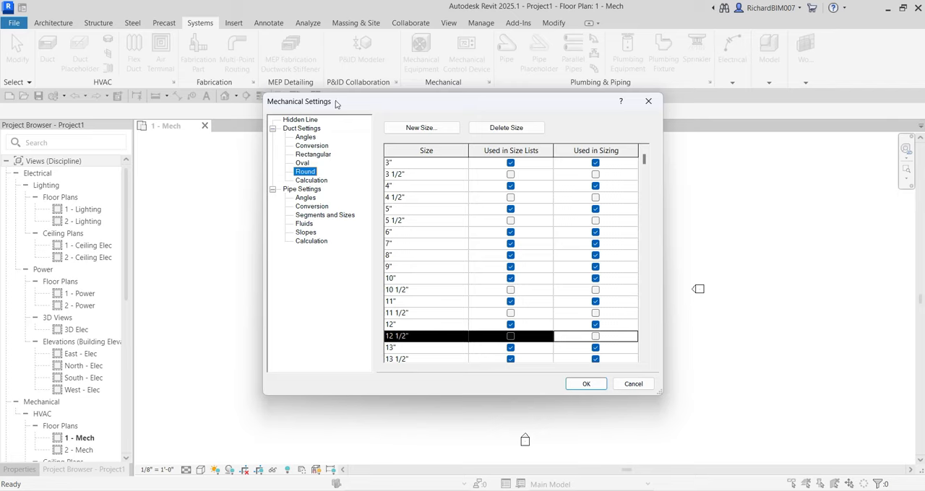
click(309, 181)
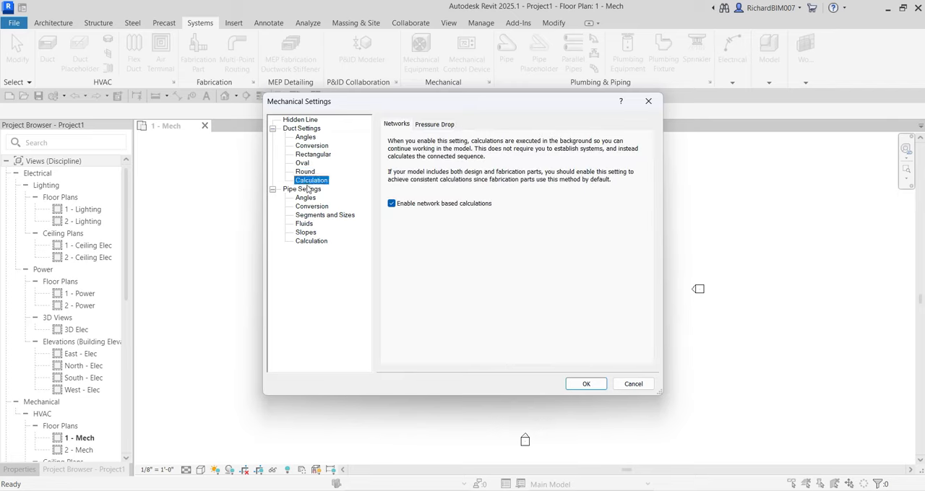
click(309, 189)
click(307, 198)
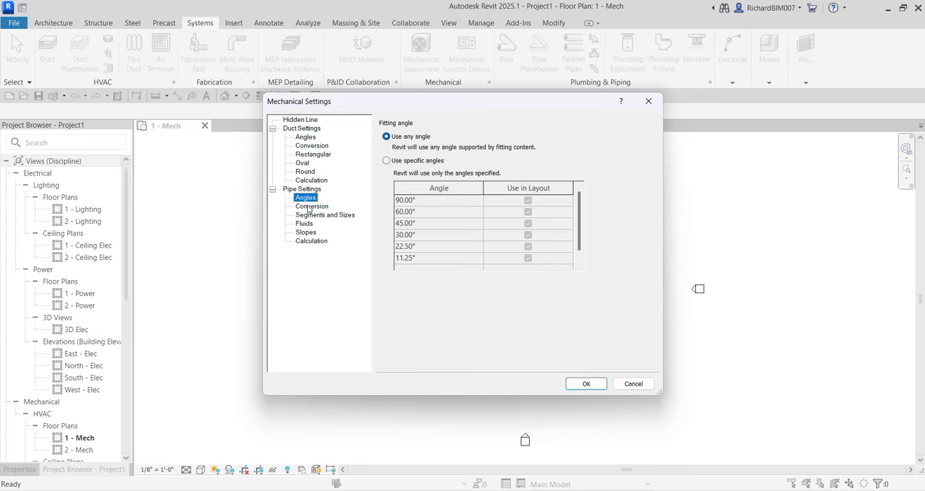
click(309, 207)
click(312, 217)
click(307, 224)
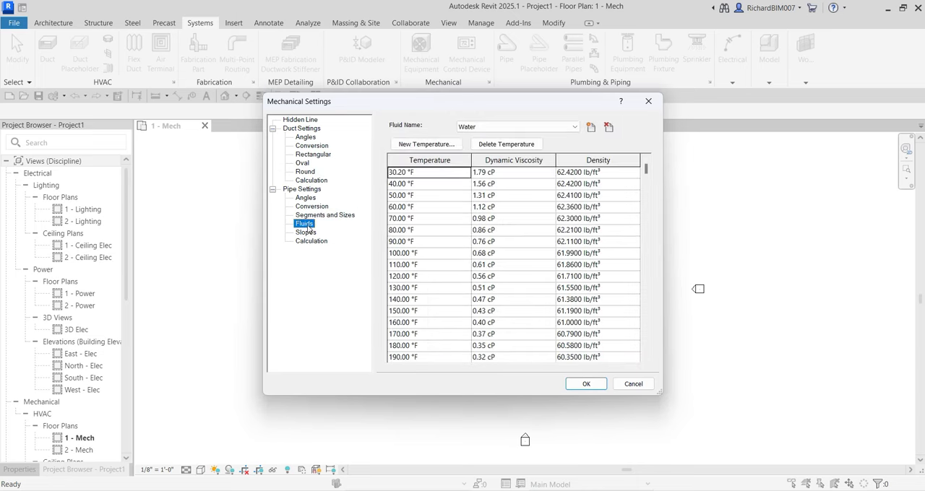
click(308, 233)
click(311, 242)
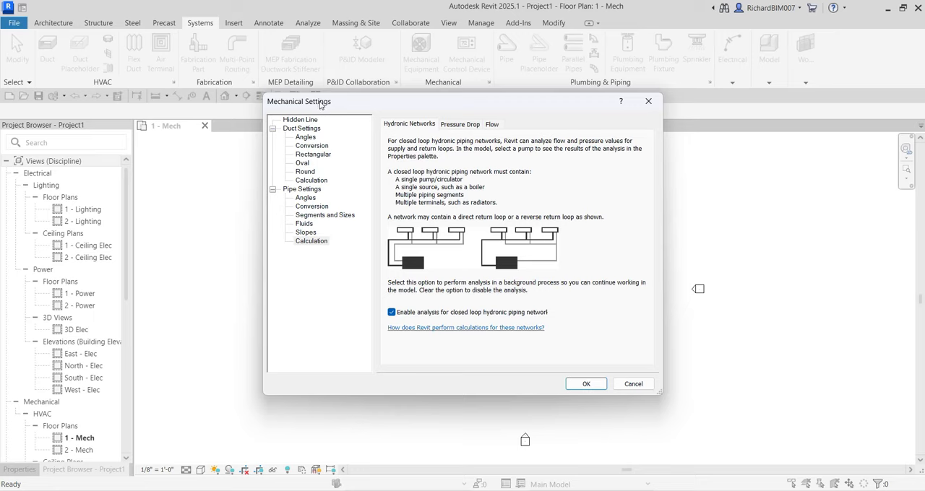
click(586, 385)
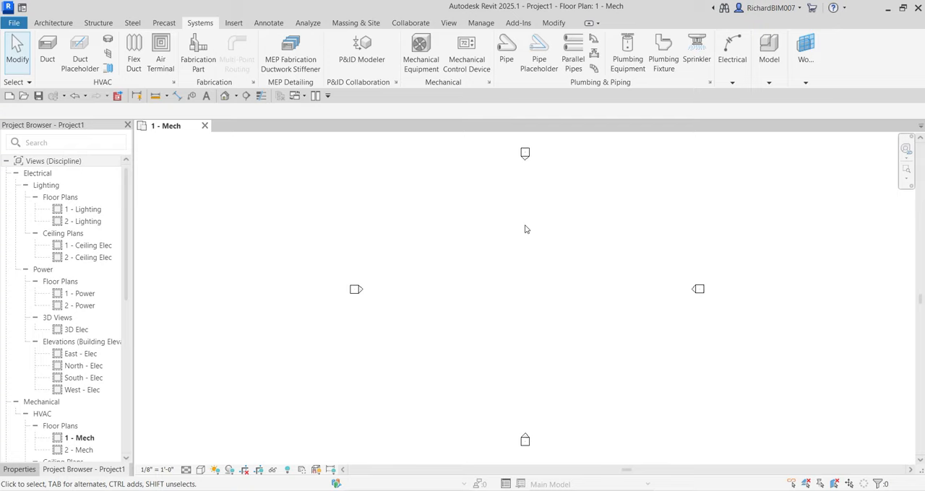
- Open the Electrical Settings and examine the General, Angles, Wiring and Wire Sizes pages
click(204, 27)
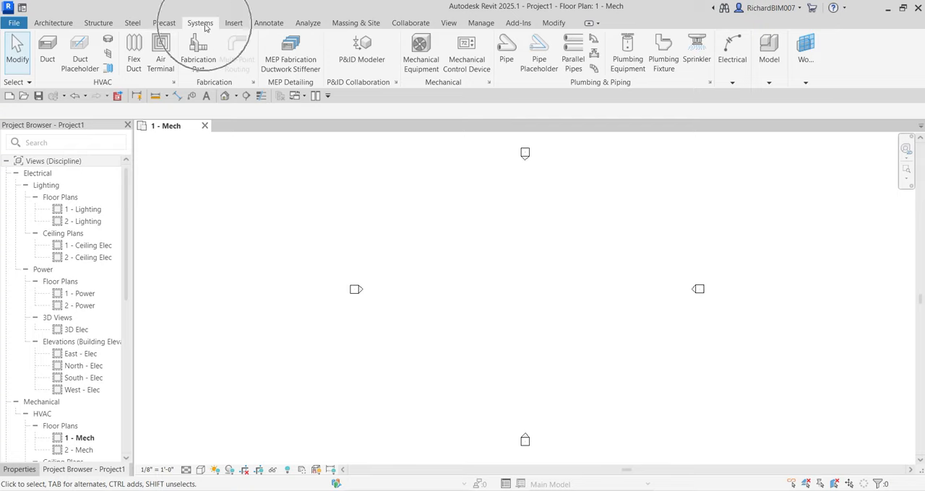
click(732, 82)
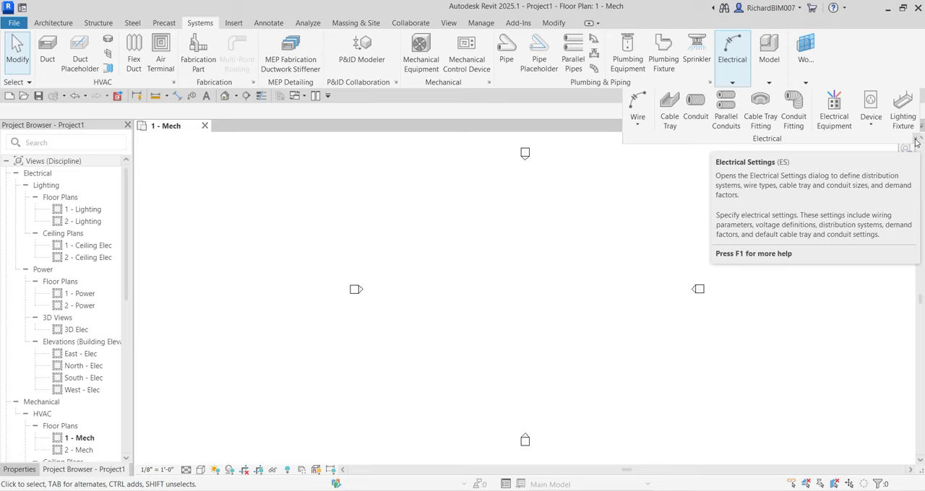
click(915, 143)
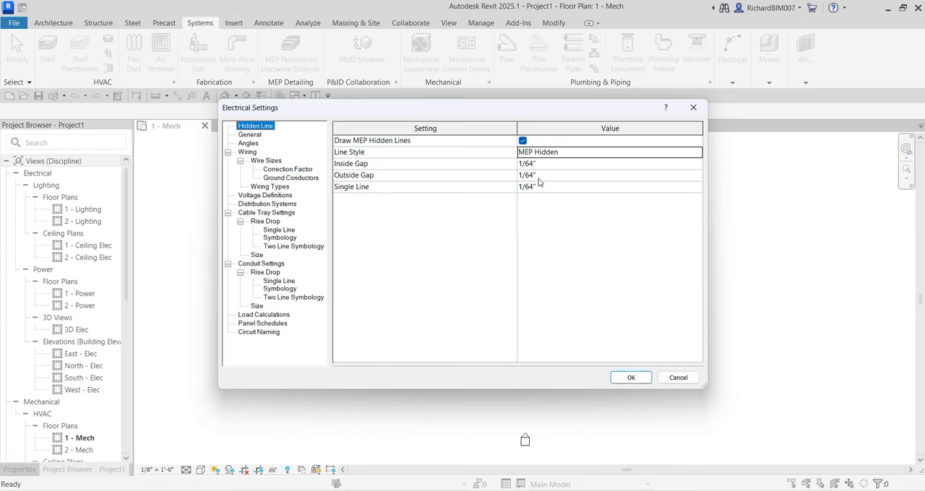
click(252, 135)
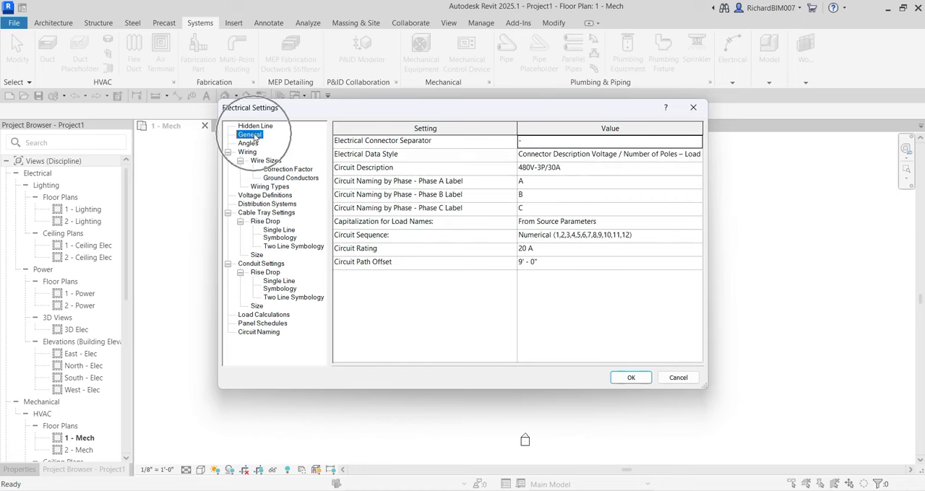
click(250, 143)
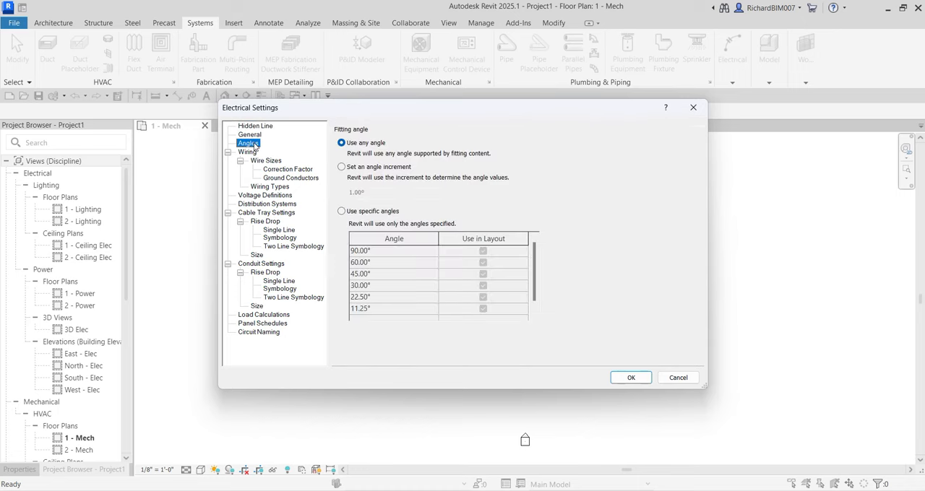
click(249, 153)
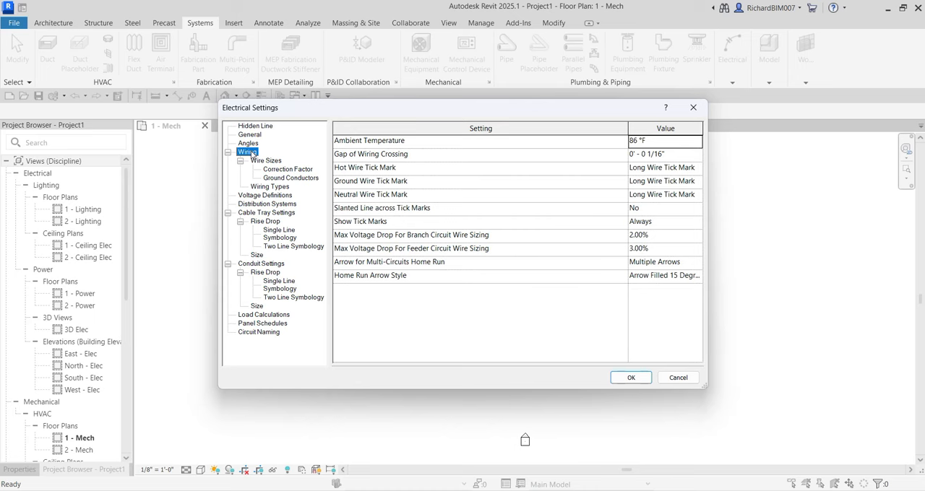
click(273, 161)
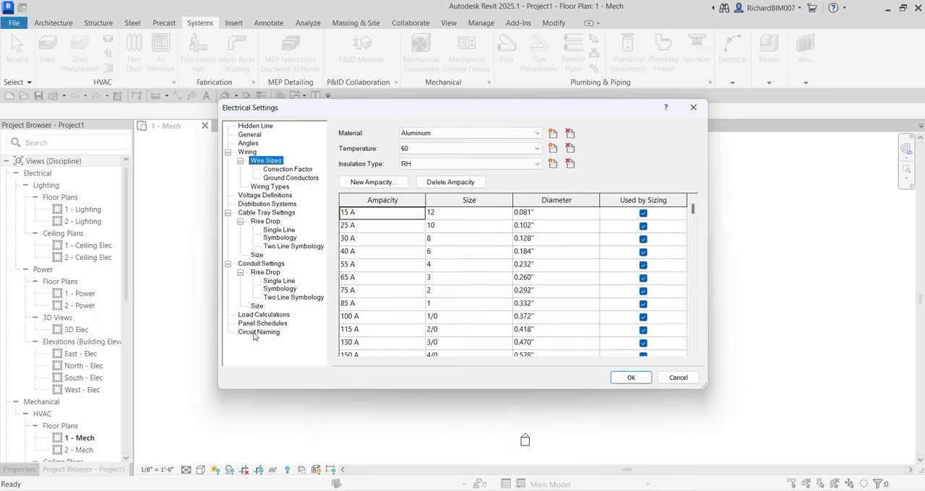
- Review the Voltage Definitions, Distribution Systems, Cable Tray Settings and cable tray Size pages of the Electrical Settings
click(276, 196)
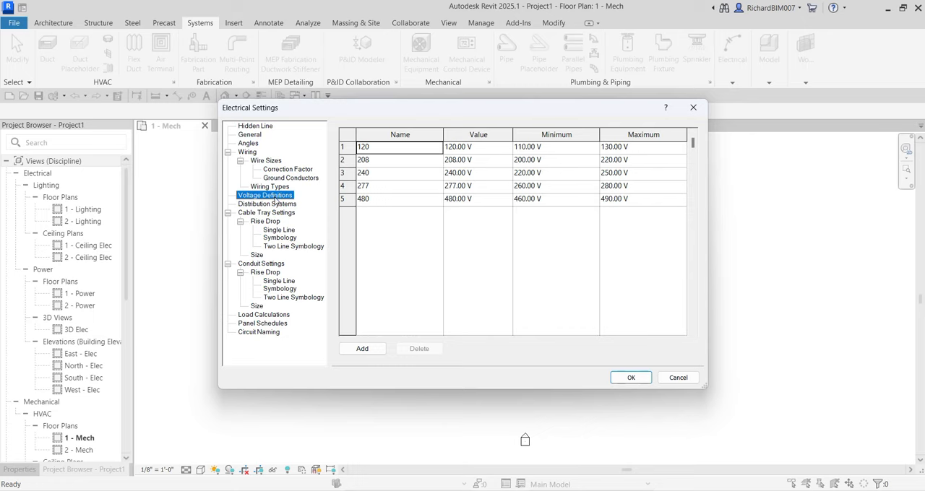
click(273, 205)
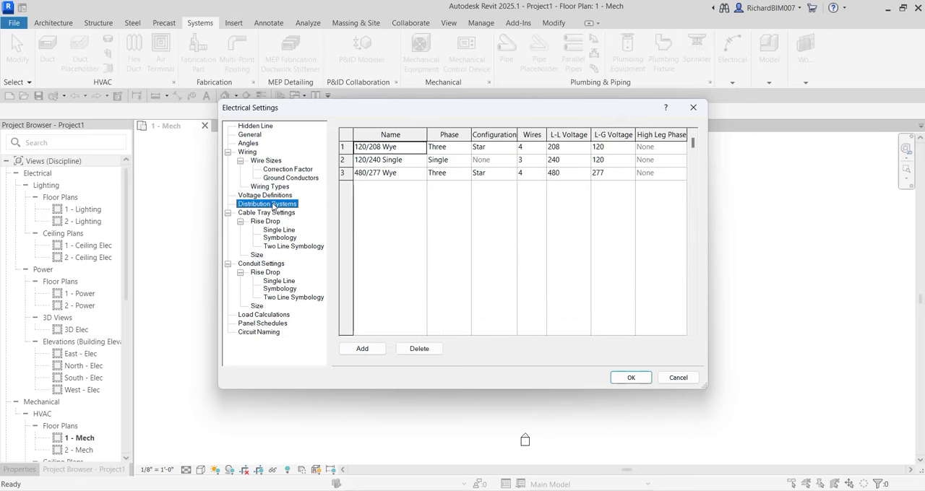
click(272, 214)
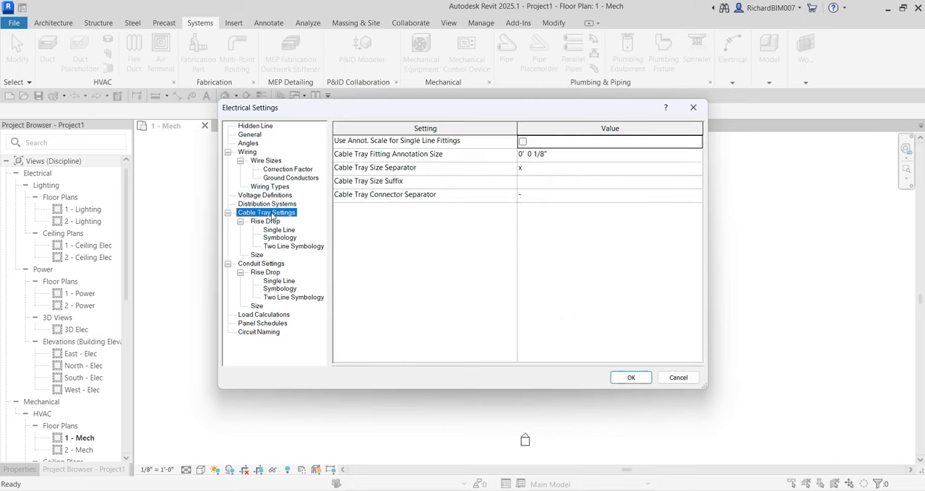
click(259, 255)
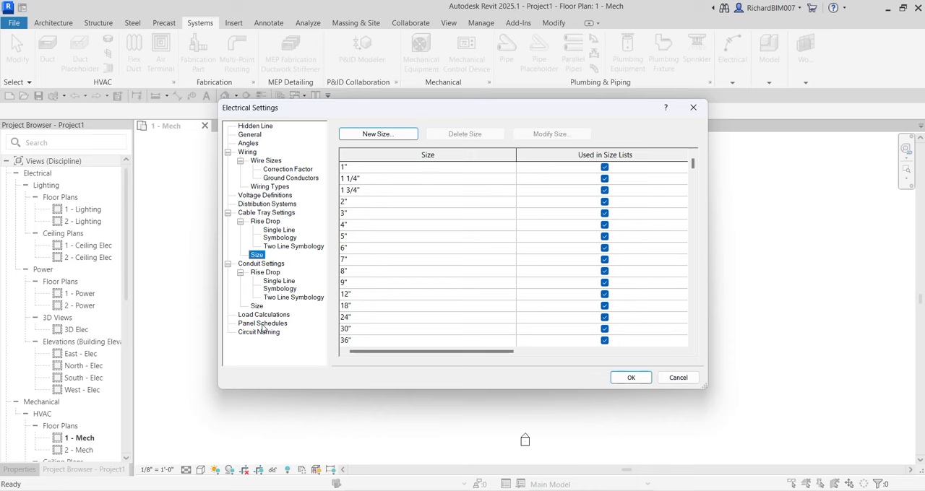
- Widen the Value column on the Wiring page, examine the Hot Wire Tick Mark options, and close the Electrical Settings without changes
click(247, 153)
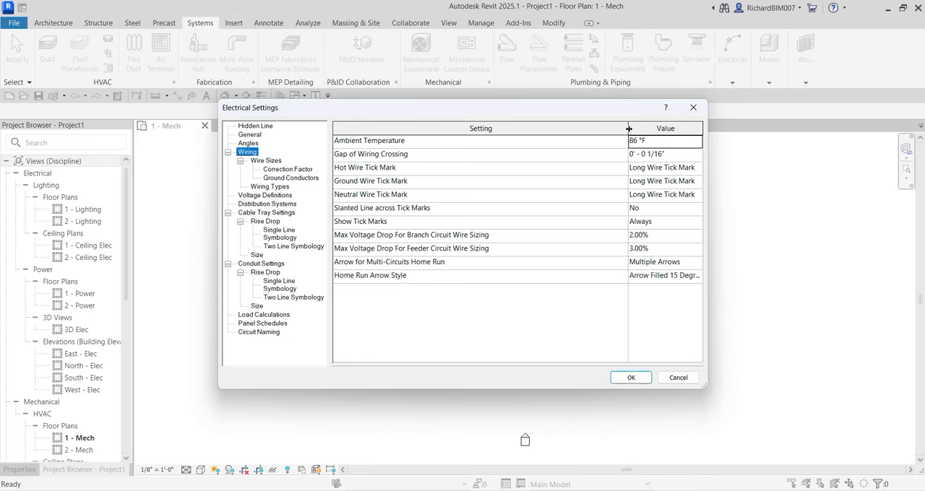
drag(629, 128, 544, 129)
click(636, 168)
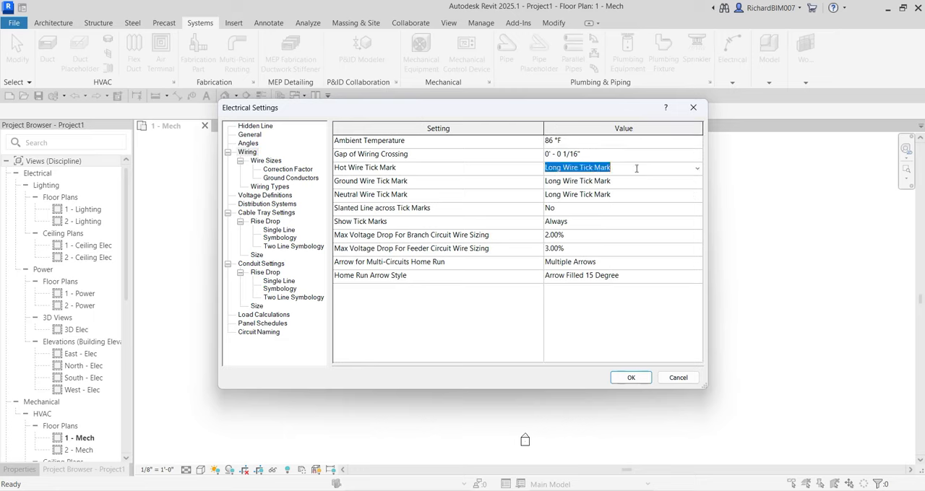
click(697, 168)
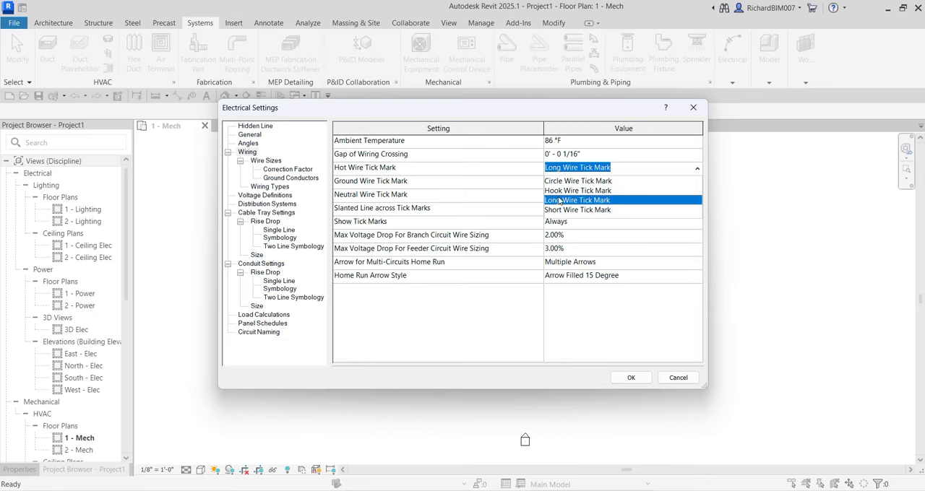
click(523, 182)
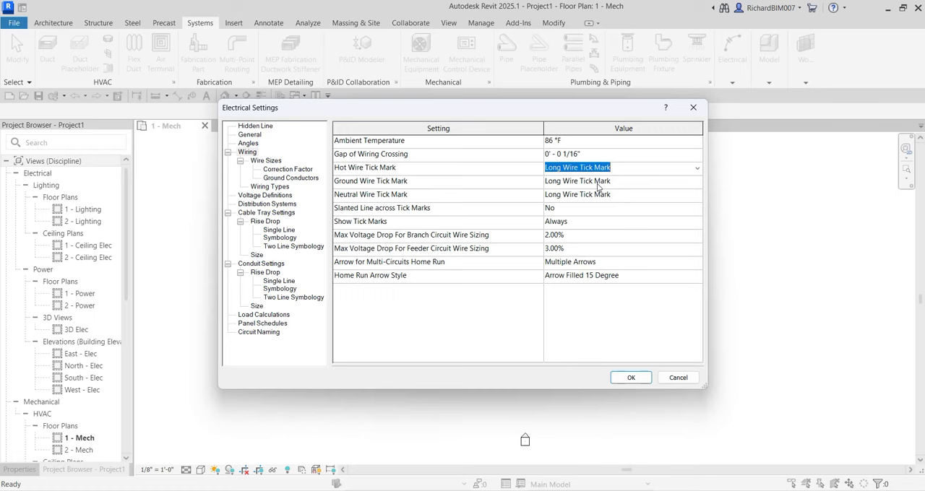
click(698, 170)
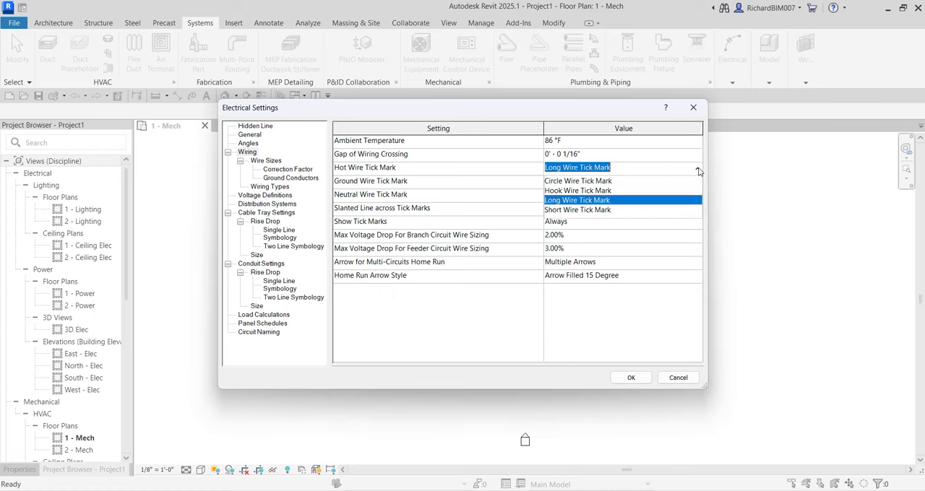
click(694, 108)
click(694, 108)
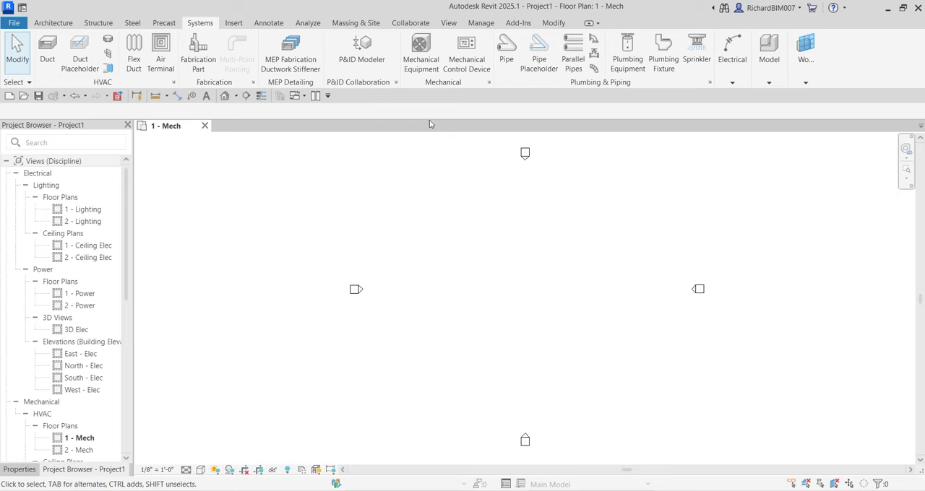
- Open the Autodesk cloud family library for loading and browse to its Electrical category
click(234, 23)
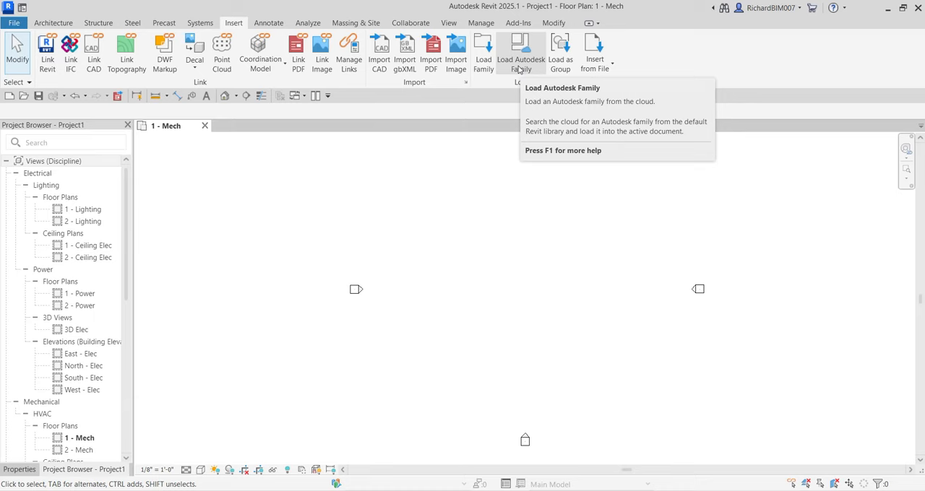
click(518, 65)
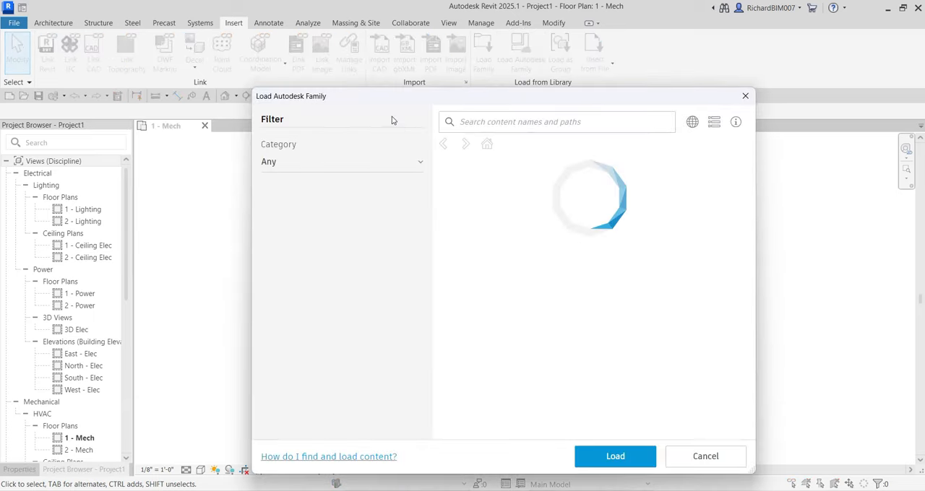
drag(325, 96, 286, 61)
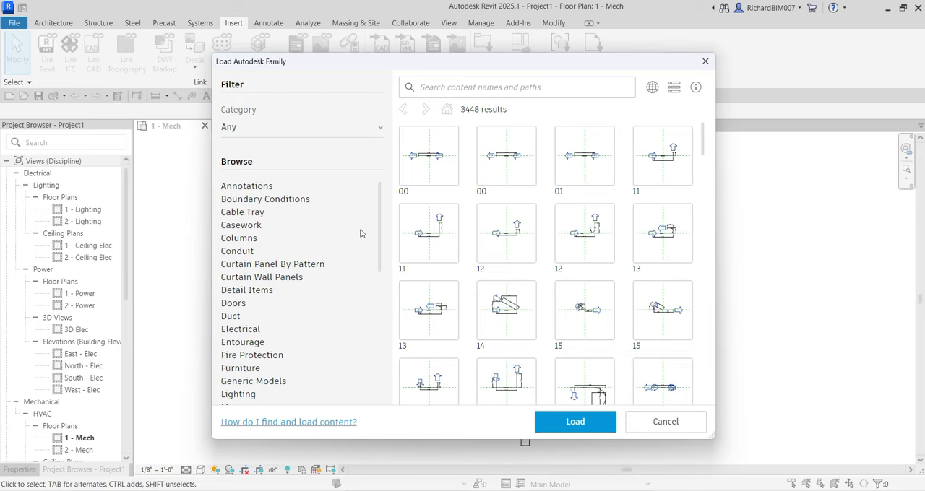
scroll(339, 242, down, 3)
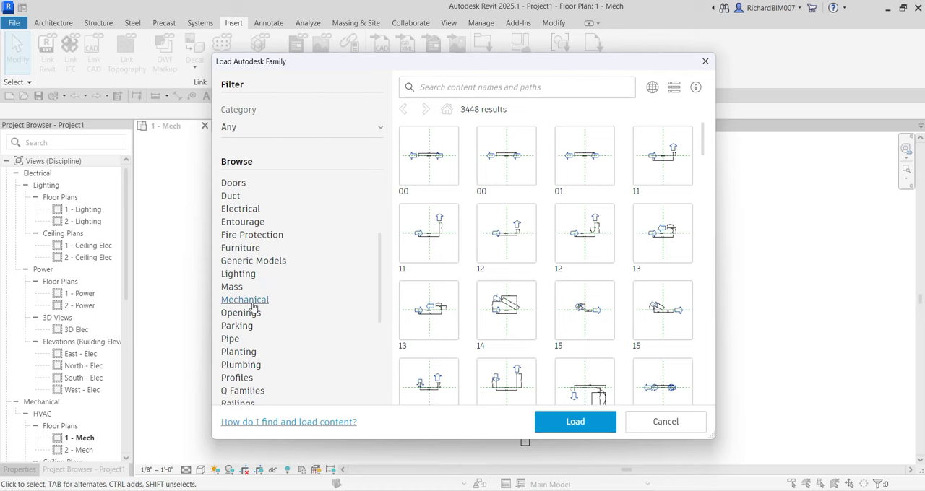
click(248, 212)
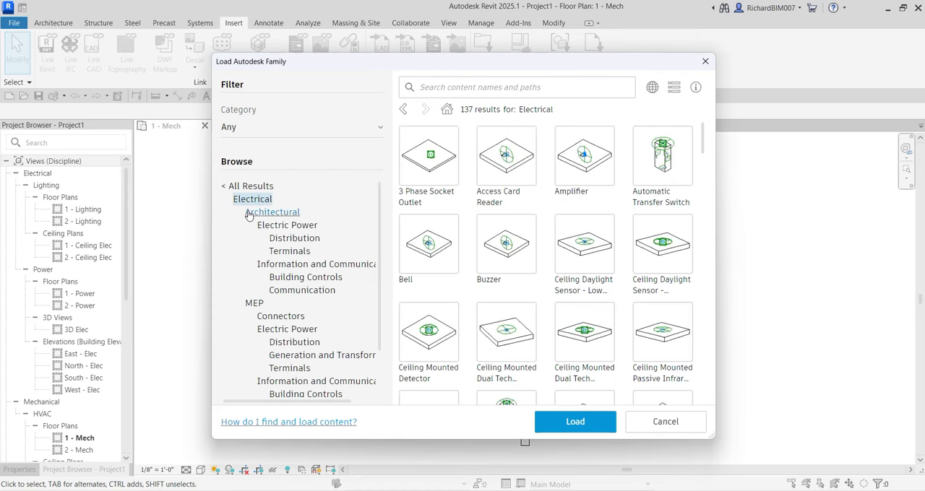
- Search the Electrical category of the family library for "tick", and clear the search
click(457, 88)
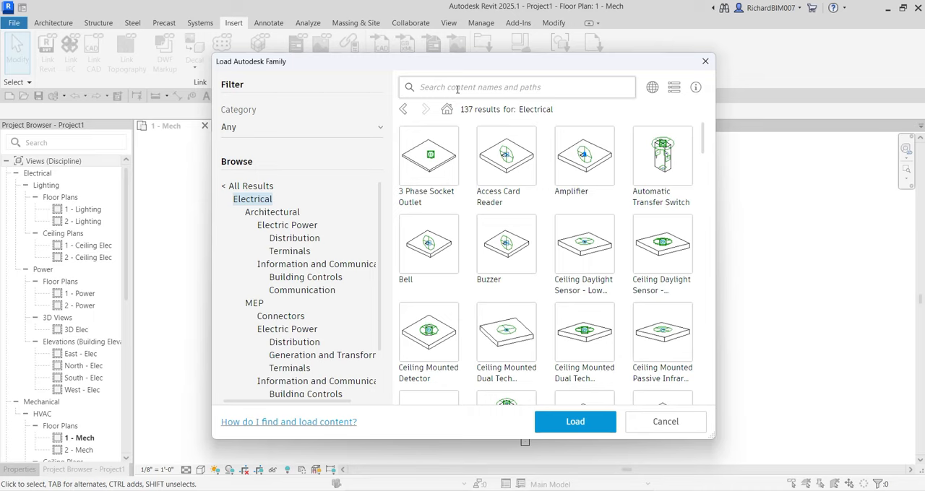
click(457, 87)
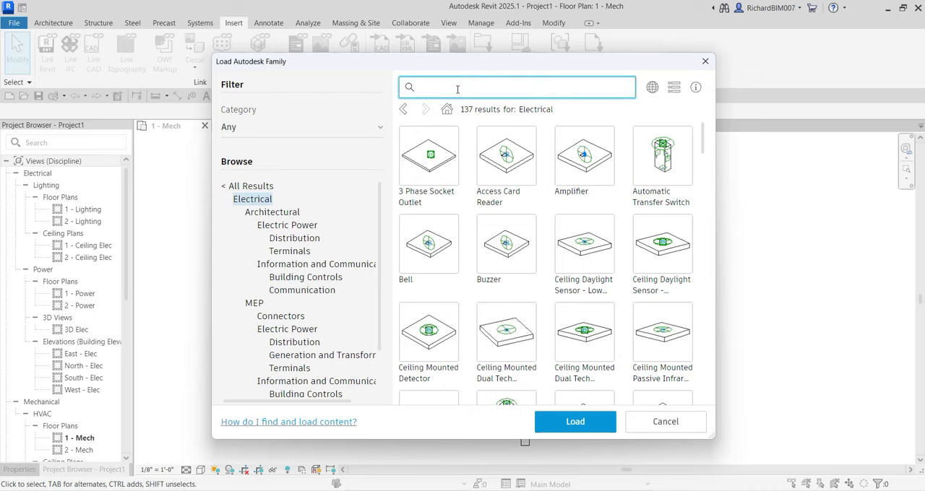
text(tick)
key(Return)
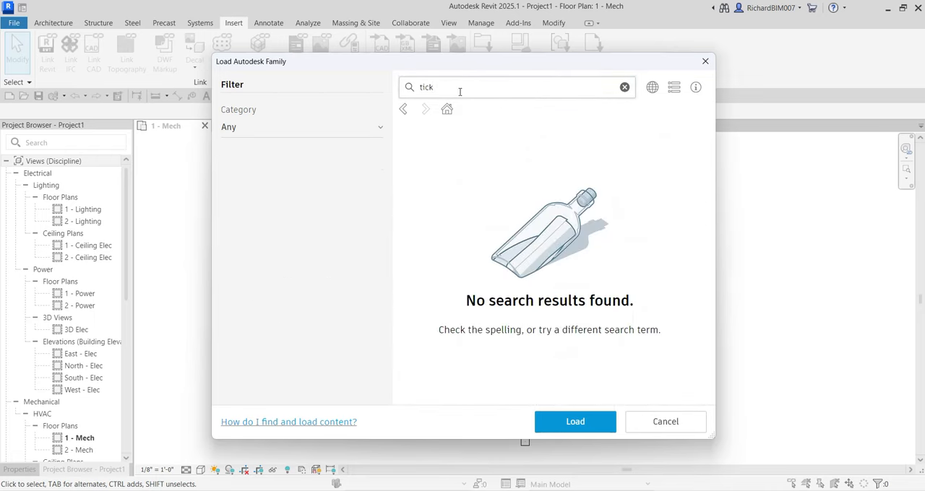
click(624, 87)
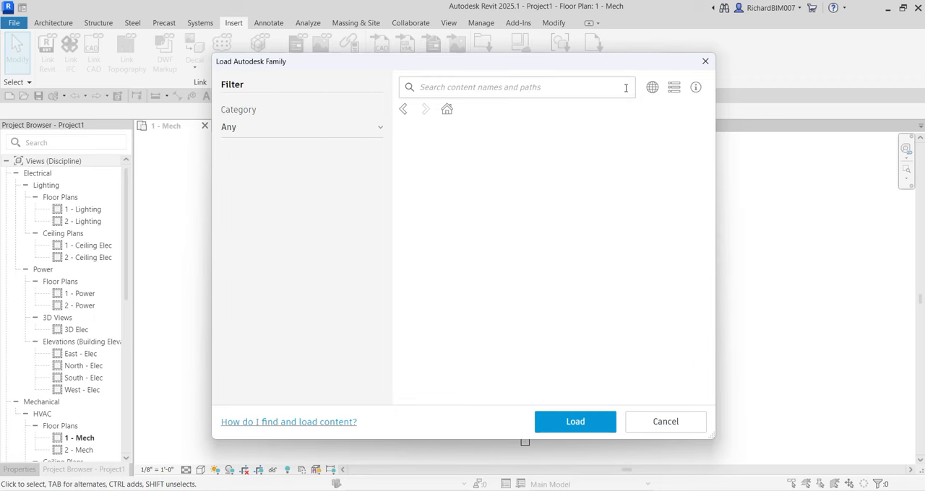
- Return to the full family library, look through its categories, and browse to the Electrical subcategory of Annotations
scroll(325, 256, down, 2)
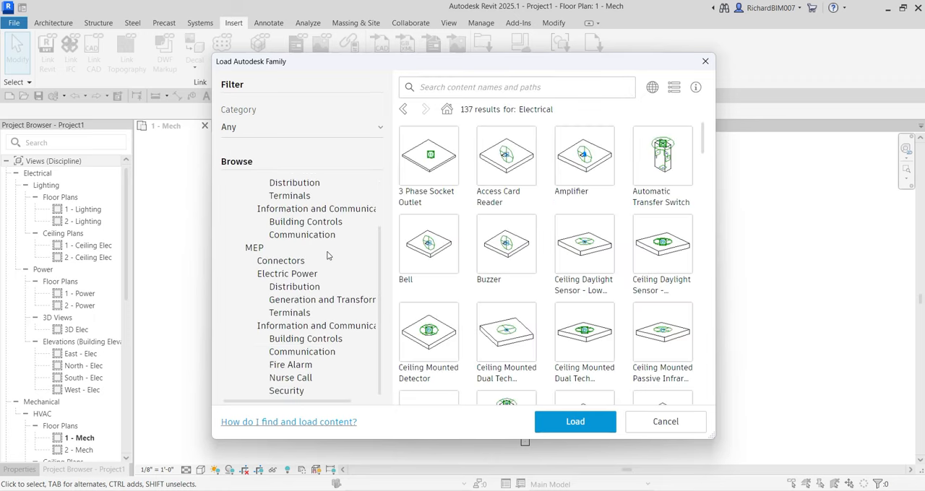
scroll(321, 237, up, 3)
click(258, 189)
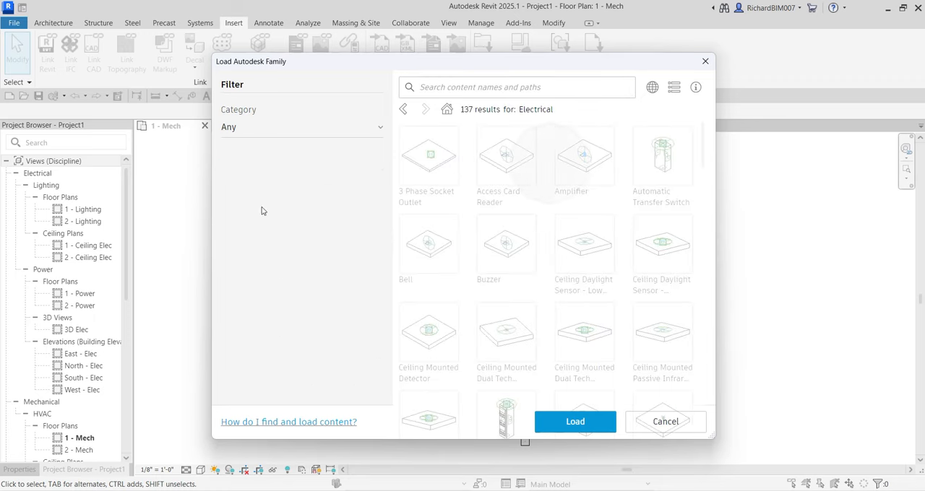
scroll(300, 234, down, 10)
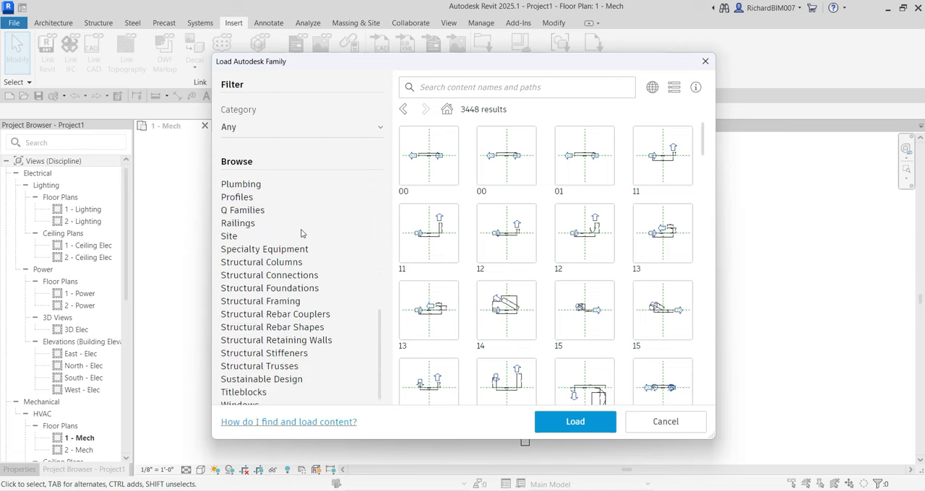
scroll(307, 242, up, 10)
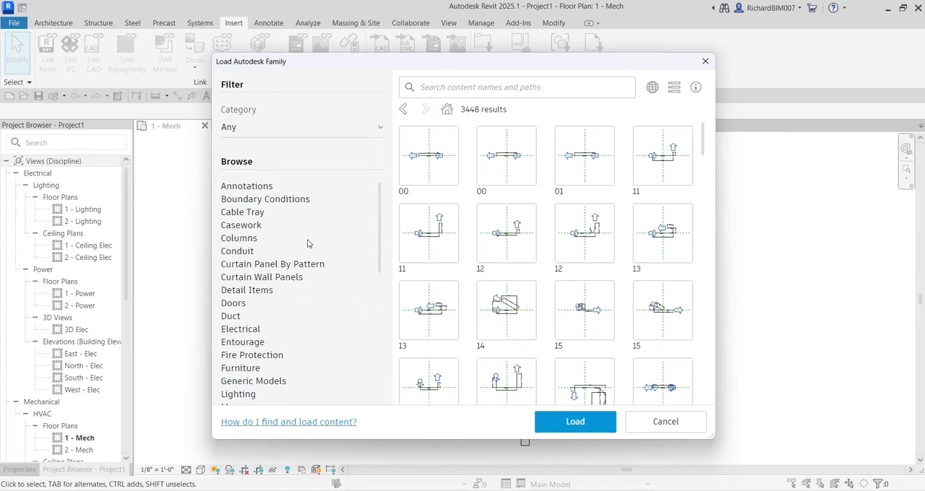
click(262, 188)
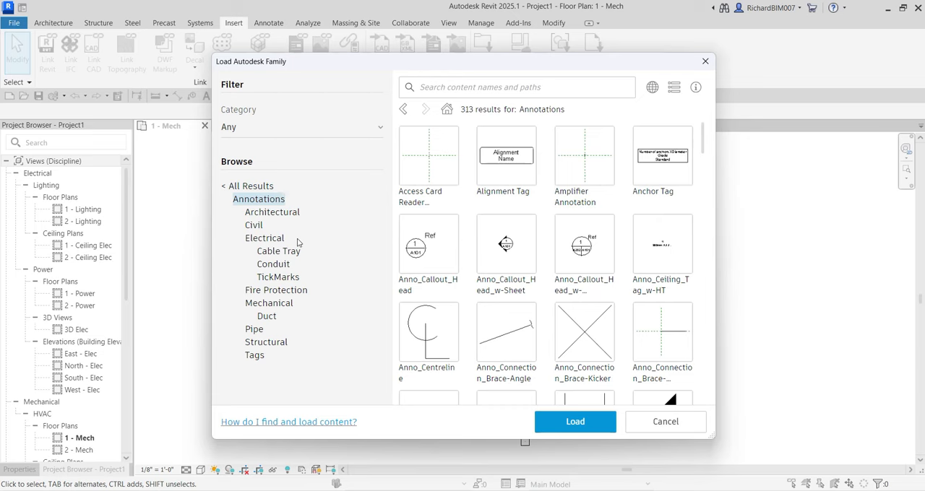
click(273, 244)
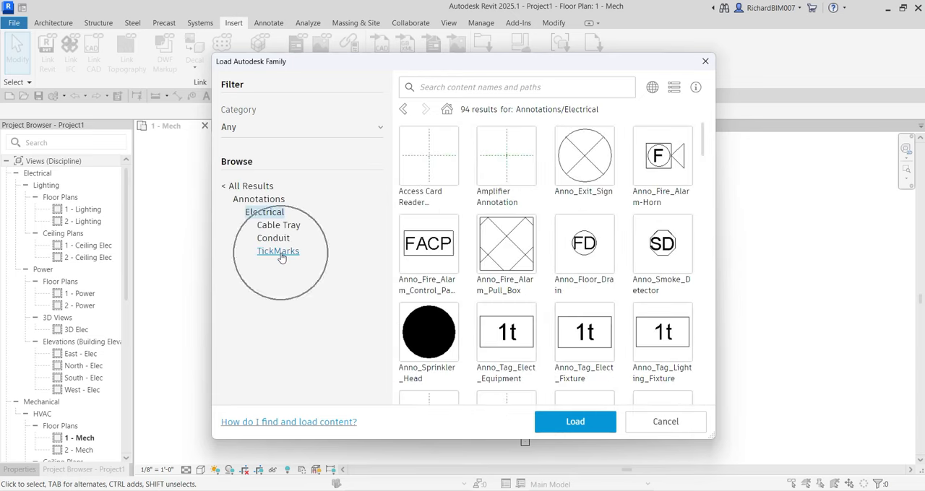
click(460, 88)
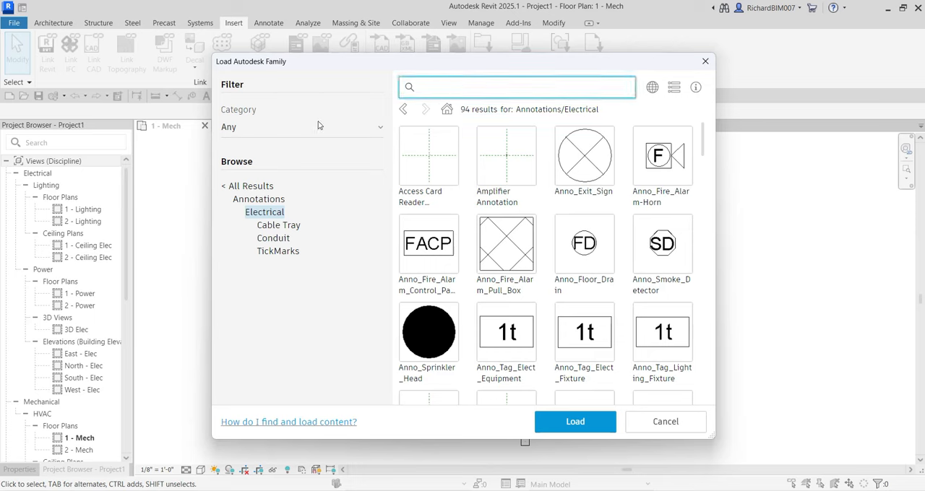
- Search all categories of the family library for "tick", and clear the search
click(252, 187)
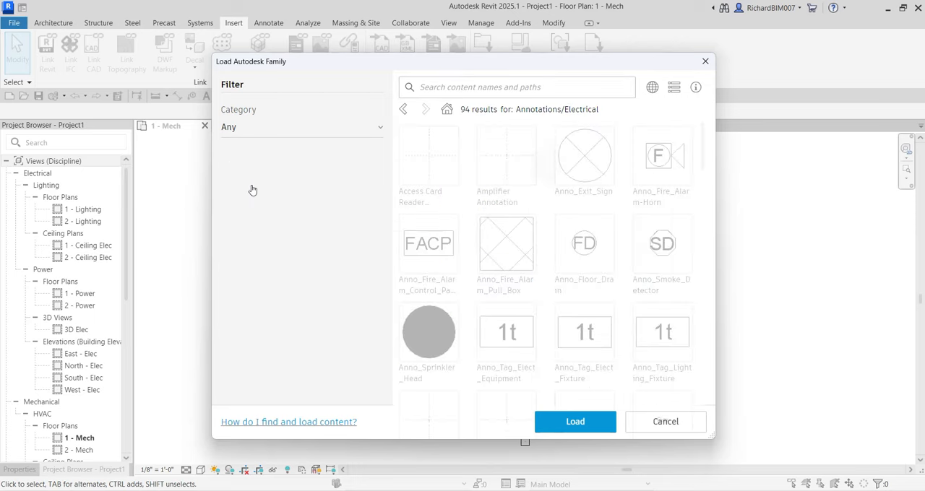
click(439, 89)
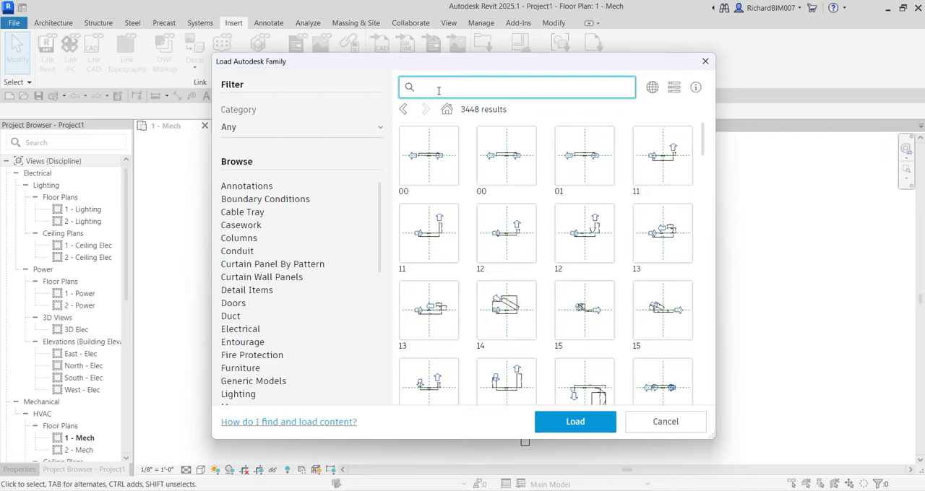
text(tick)
key(Return)
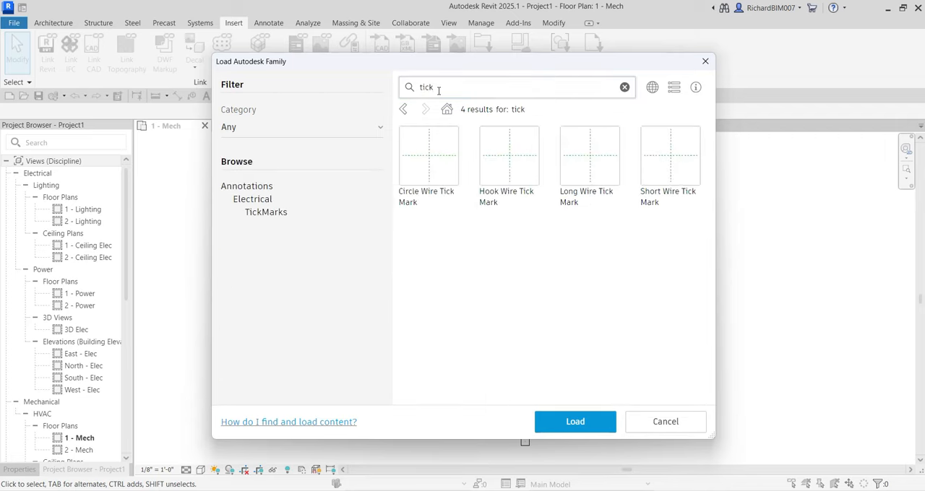
click(625, 88)
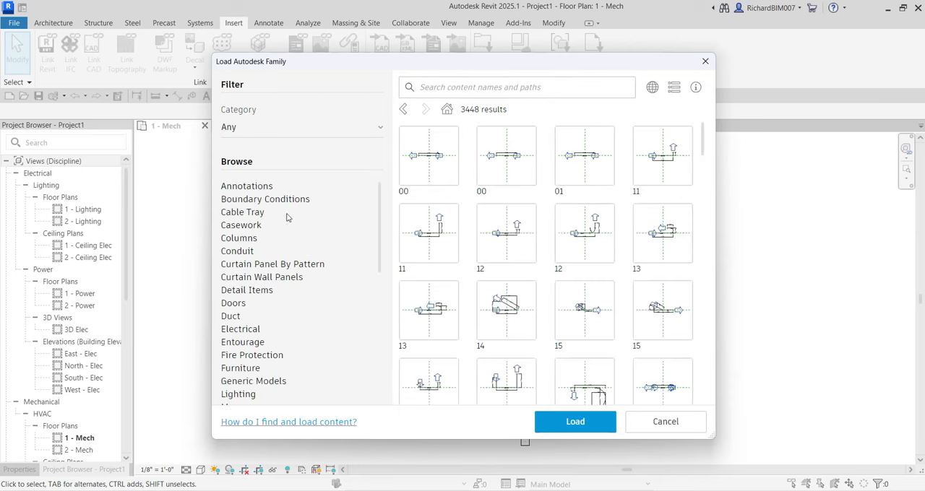
- Narrow the family library to the Electrical category again, search it for "tick", and clear the search
click(245, 336)
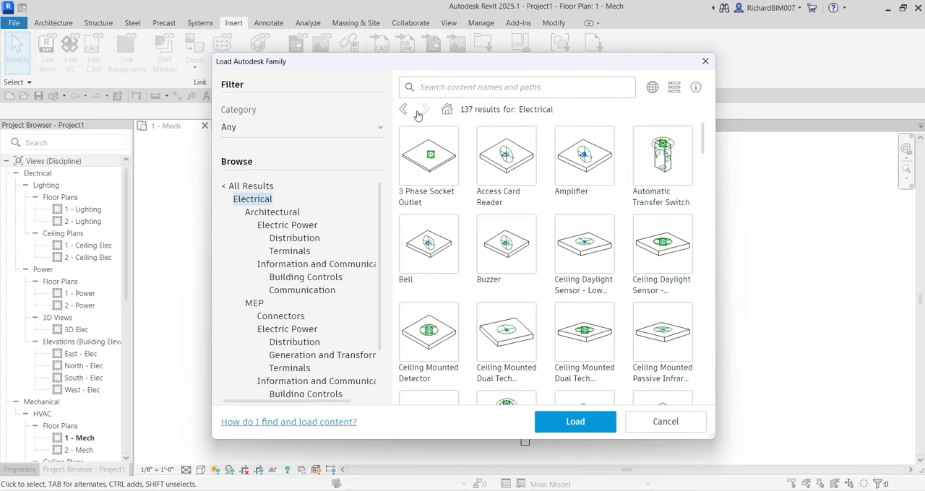
click(445, 88)
text(tick)
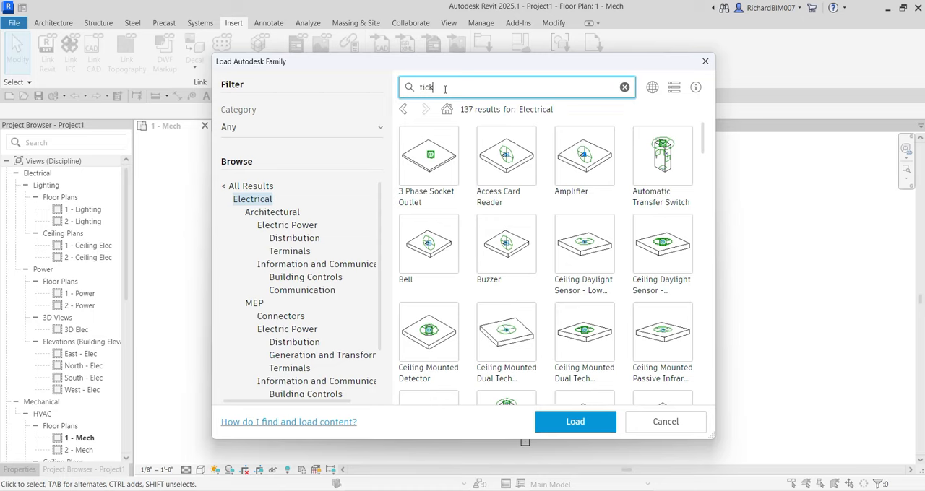
key(Return)
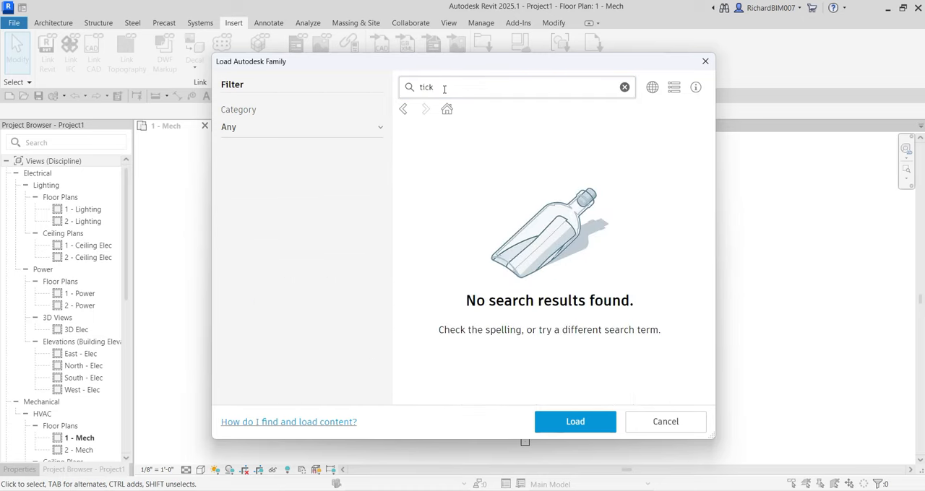
click(625, 87)
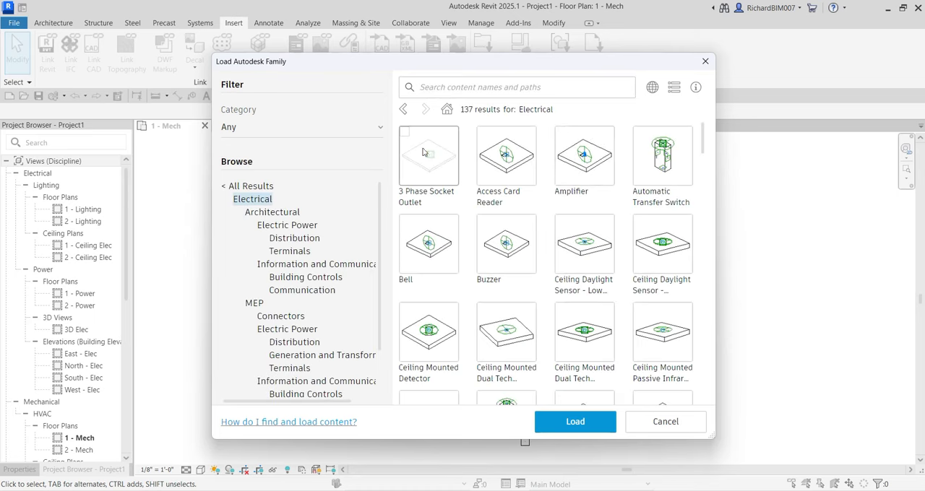
- Return to all results in the family library and search them for "tick"
click(242, 186)
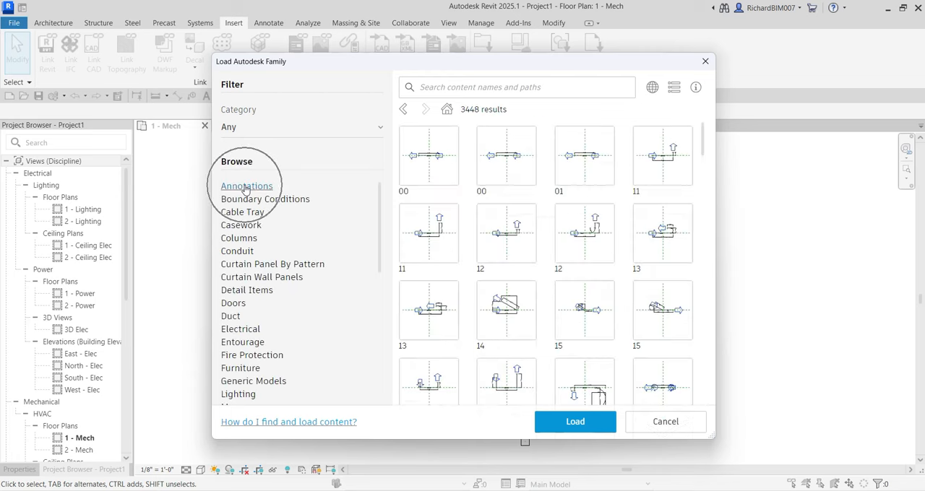
click(465, 88)
text(tick)
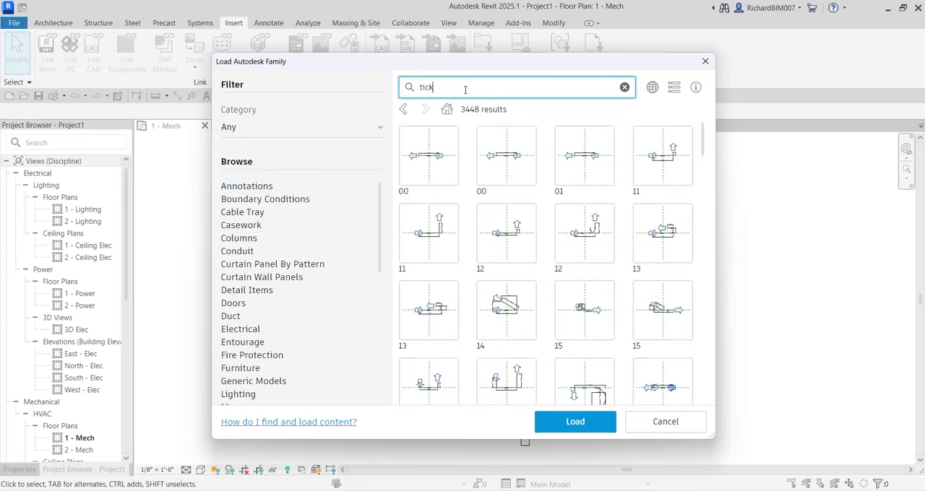
key(Return)
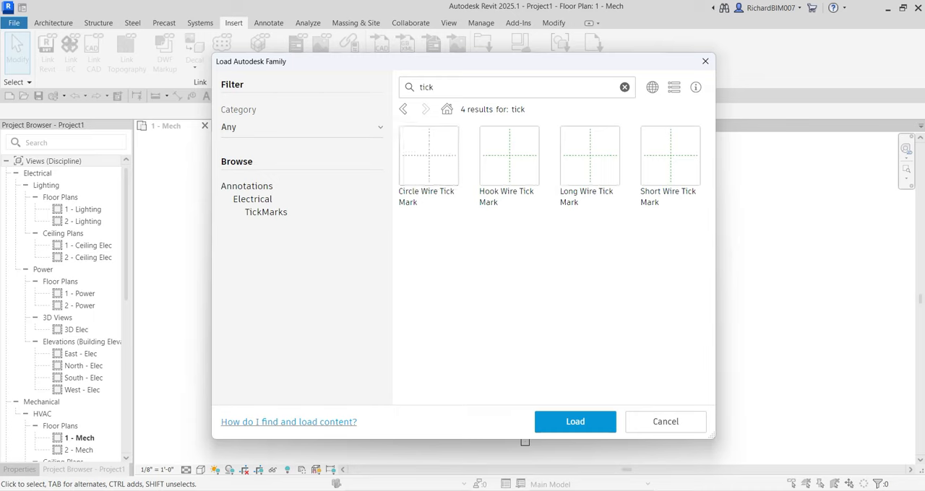
- Load the Circle, Hook, Long and Short Wire Tick Mark families into the project
click(441, 168)
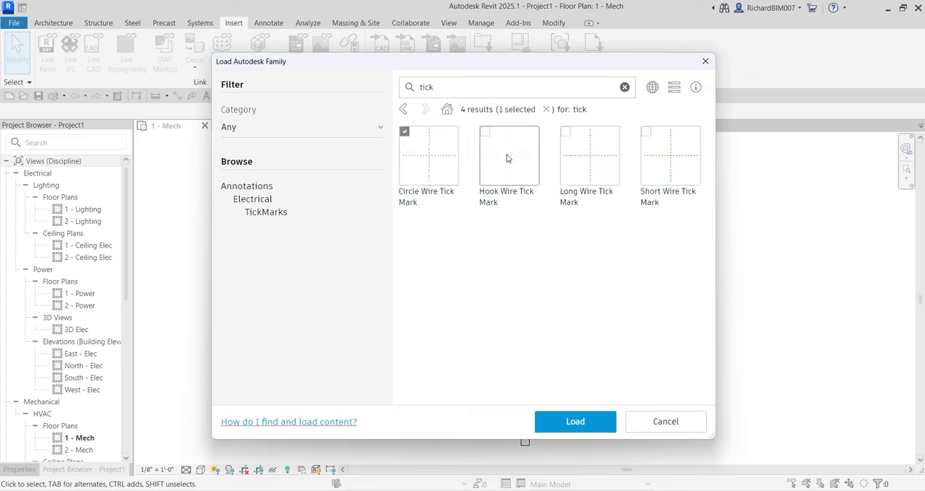
click(507, 158)
click(575, 157)
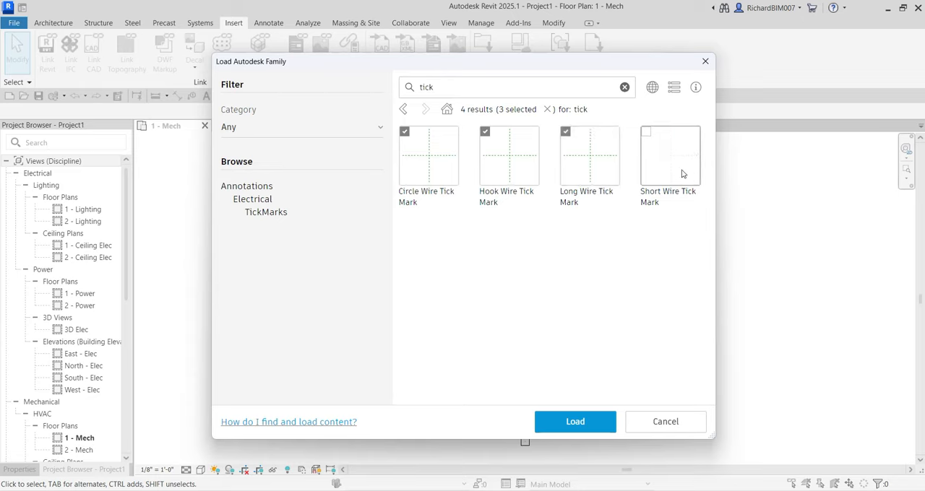
click(663, 164)
click(595, 163)
click(511, 164)
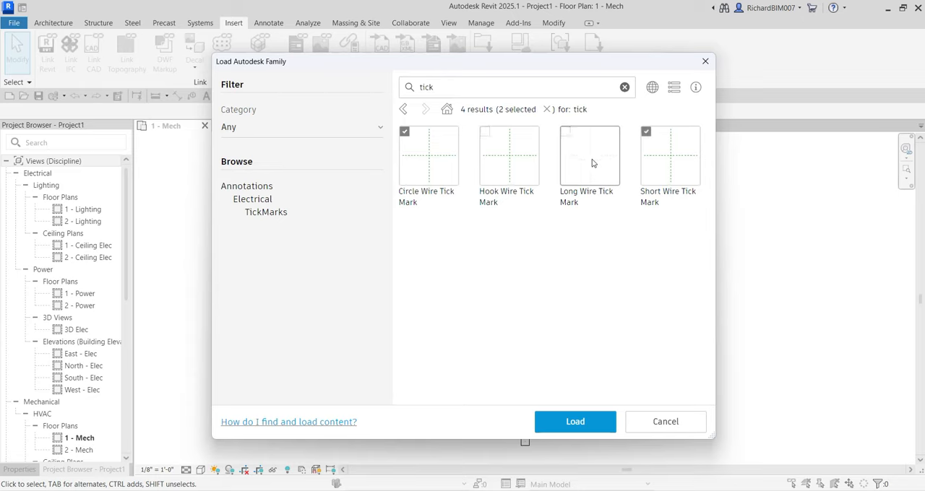
click(504, 162)
click(578, 153)
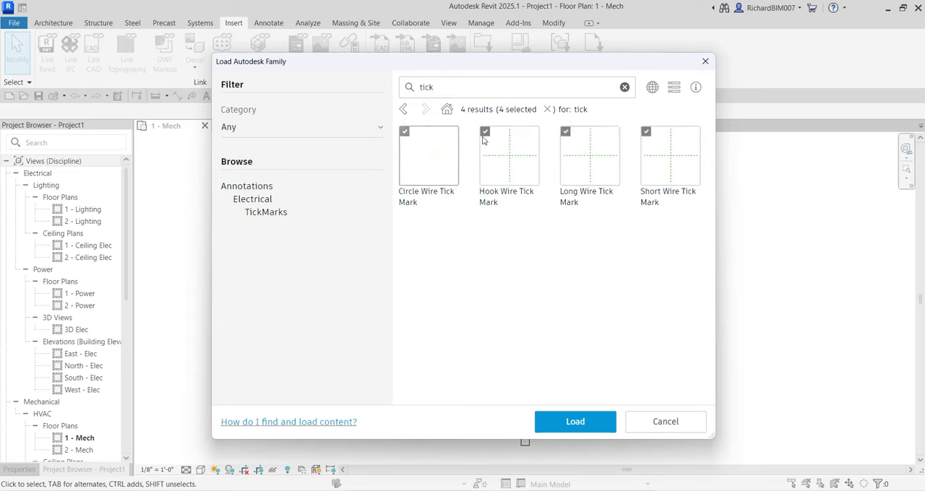
click(577, 424)
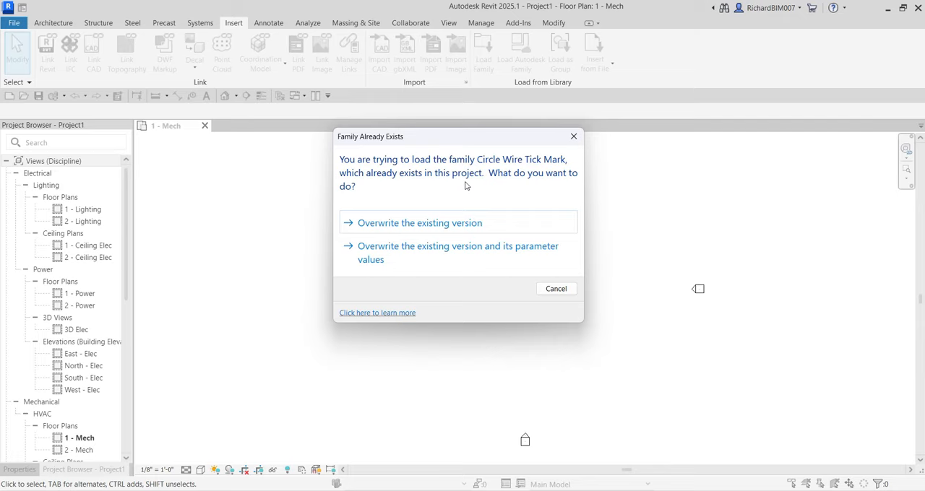
- Overwrite the existing version of each wire tick mark family already in the project, without its parameter values
click(422, 227)
click(458, 229)
click(456, 230)
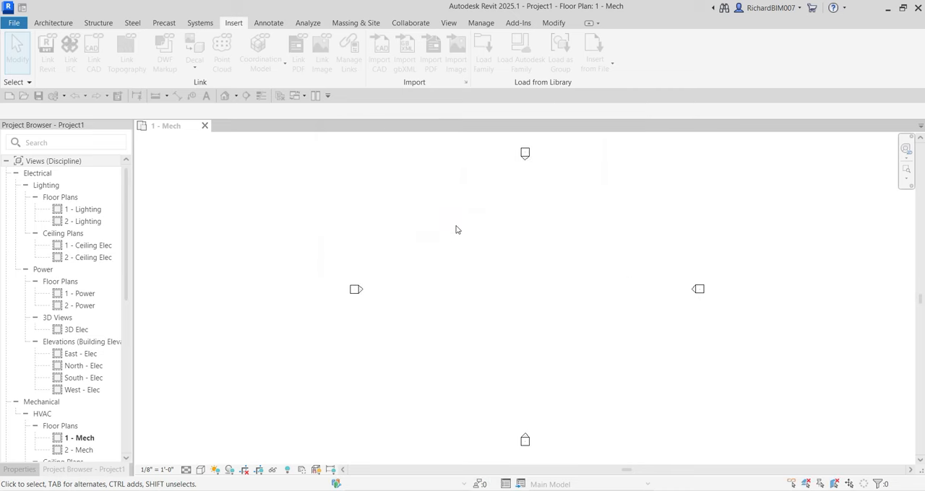
click(456, 228)
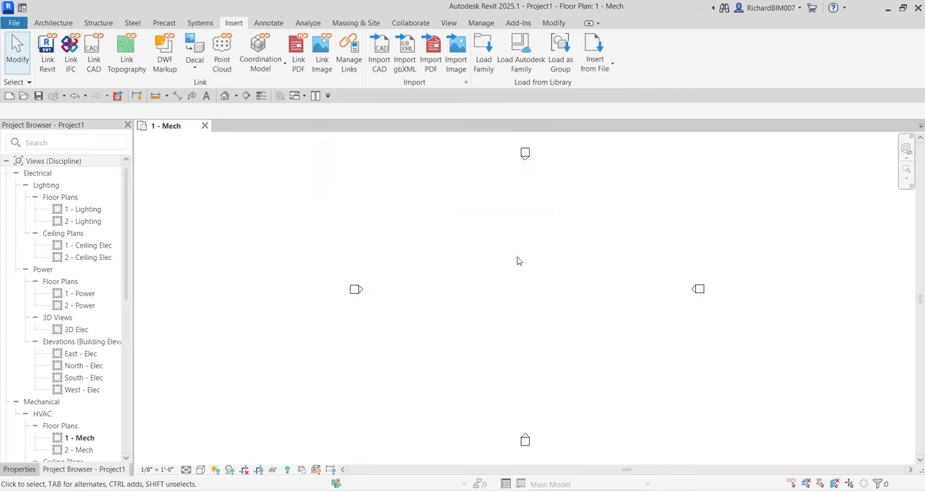
- In the Wiring section of Electrical Settings, set the Hot Wire Tick Mark to Short Wire Tick Mark
key(e)
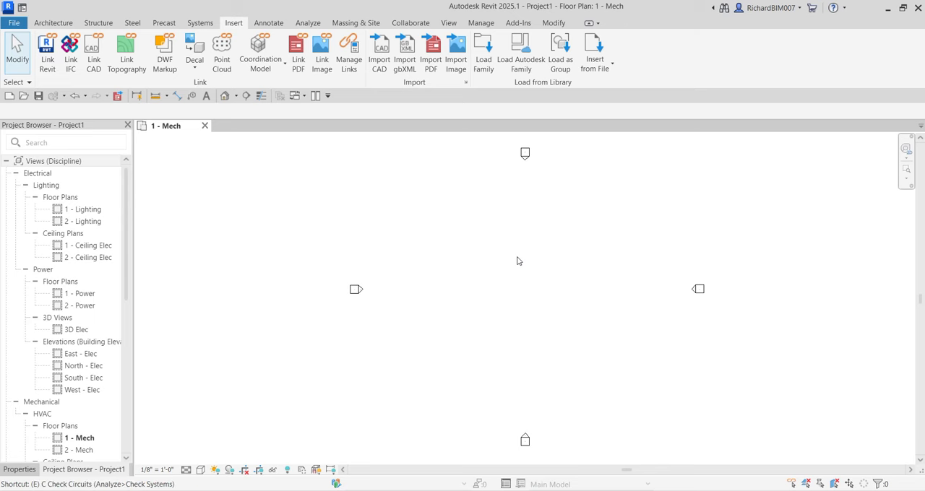
key(s)
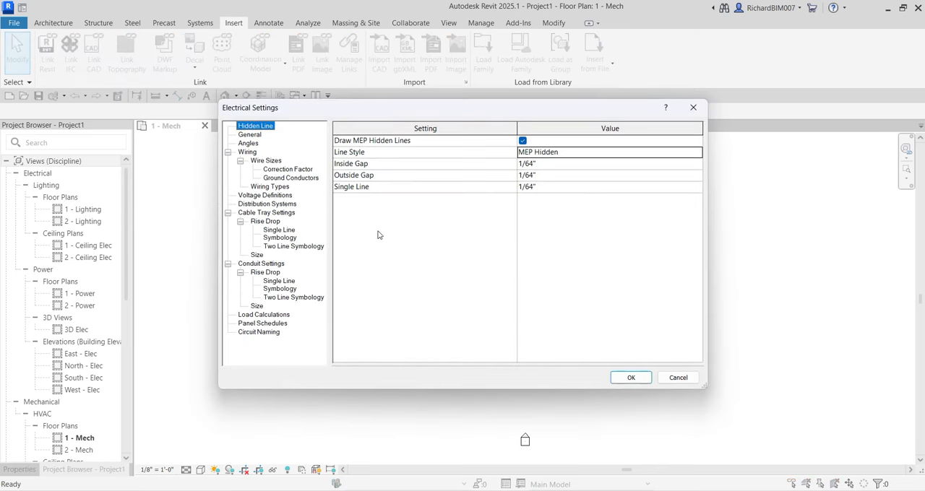
click(254, 154)
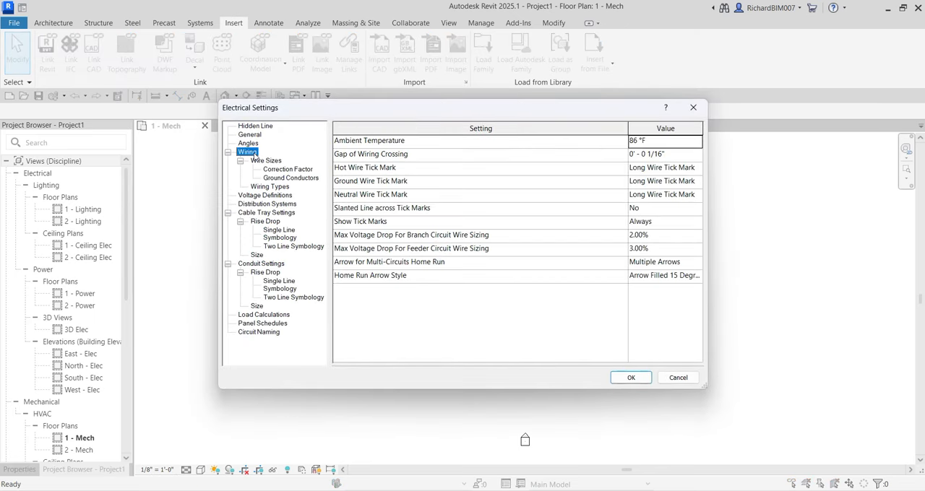
click(688, 169)
click(698, 169)
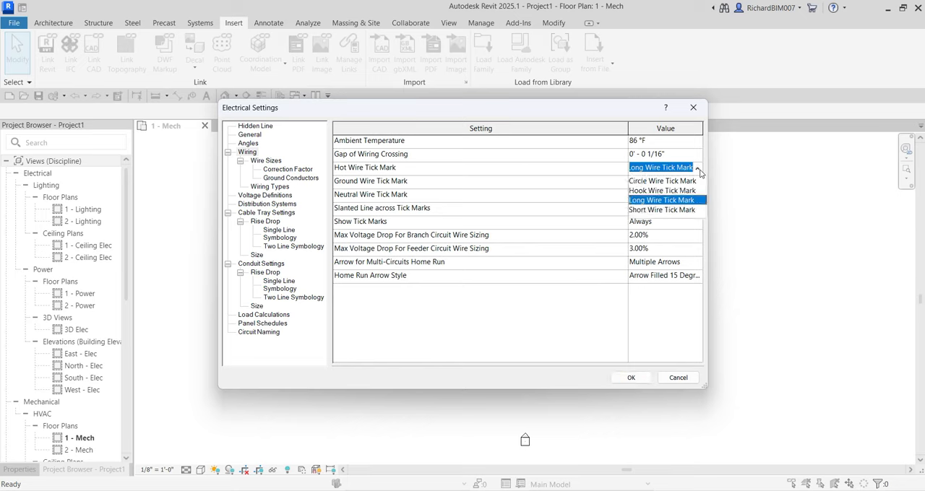
click(657, 211)
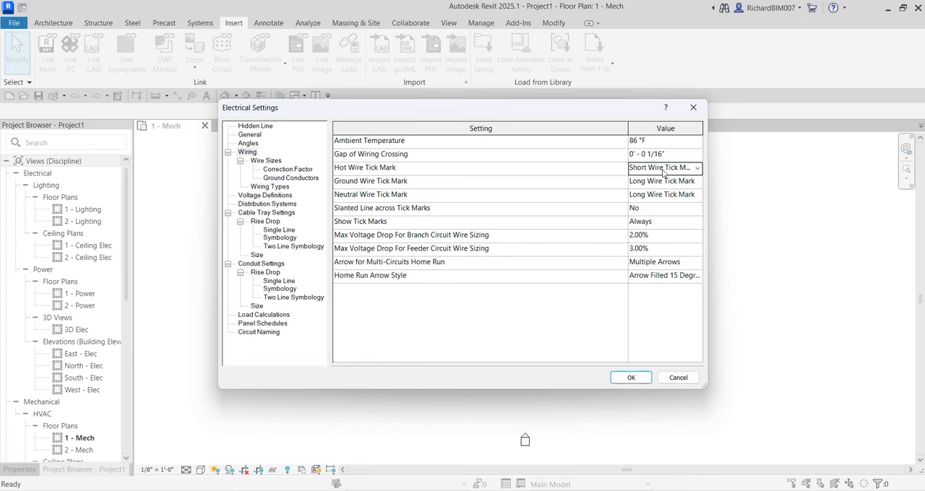
- Set the Neutral Wire Tick Mark to Hook Wire Tick Mark and accept the electrical settings
click(697, 197)
click(697, 196)
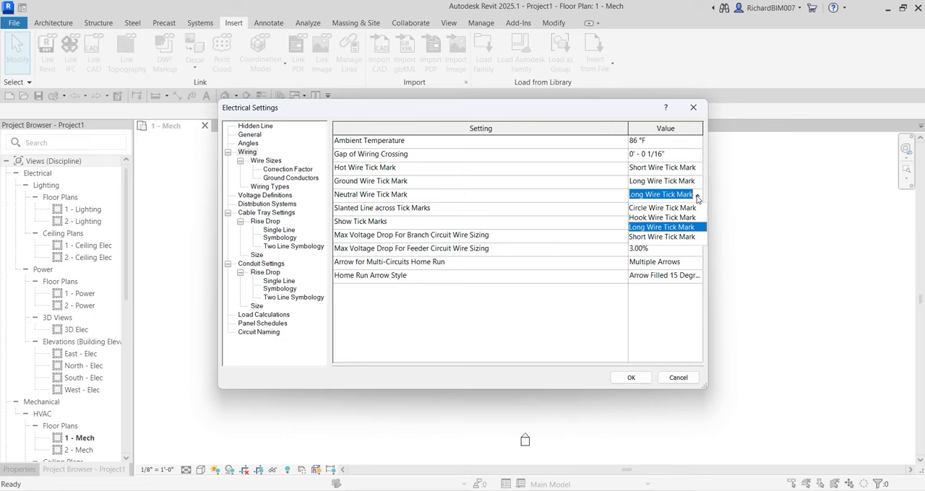
click(659, 218)
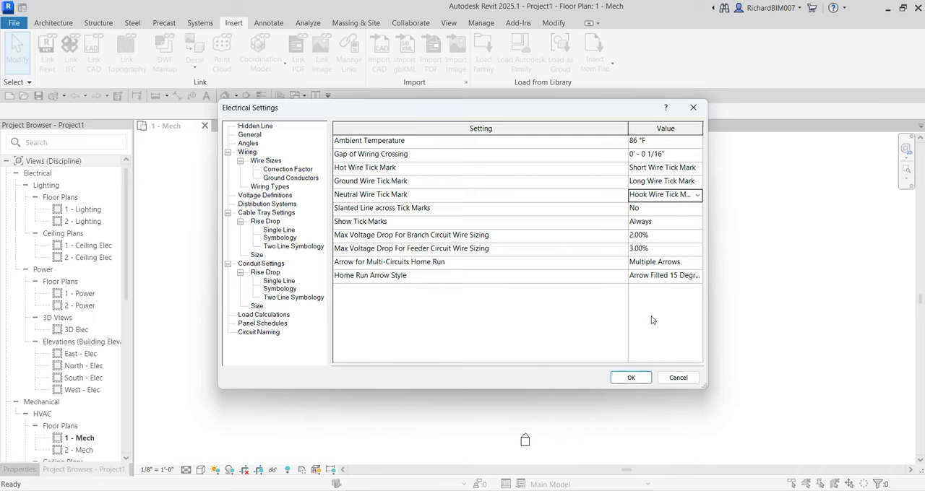
click(629, 381)
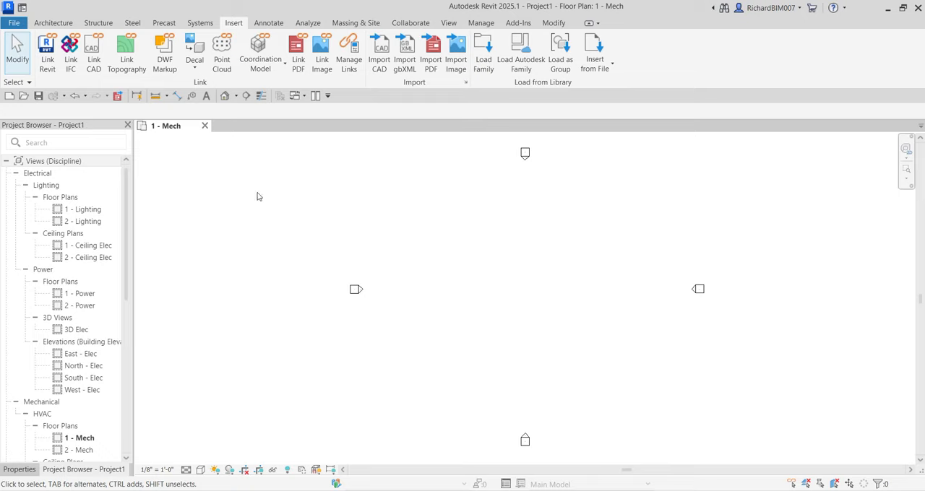
- Close the Project Browser and show it again
click(39, 126)
click(40, 125)
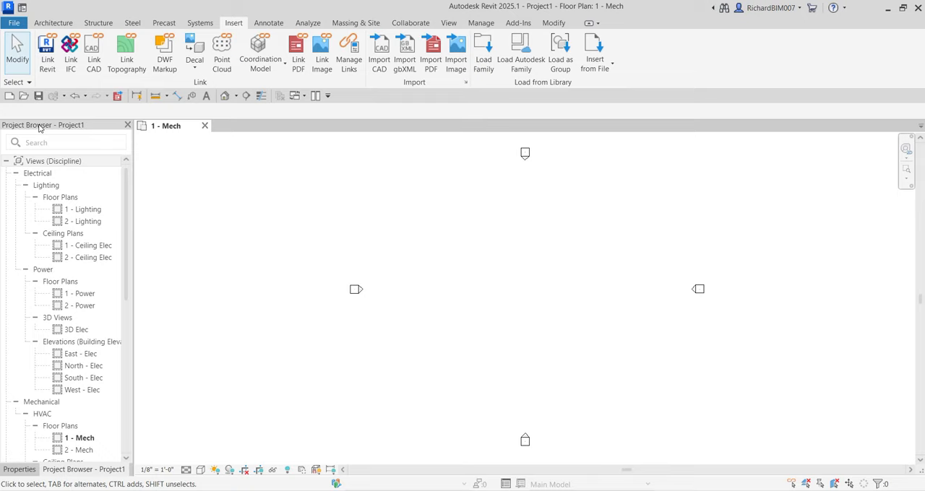
click(128, 125)
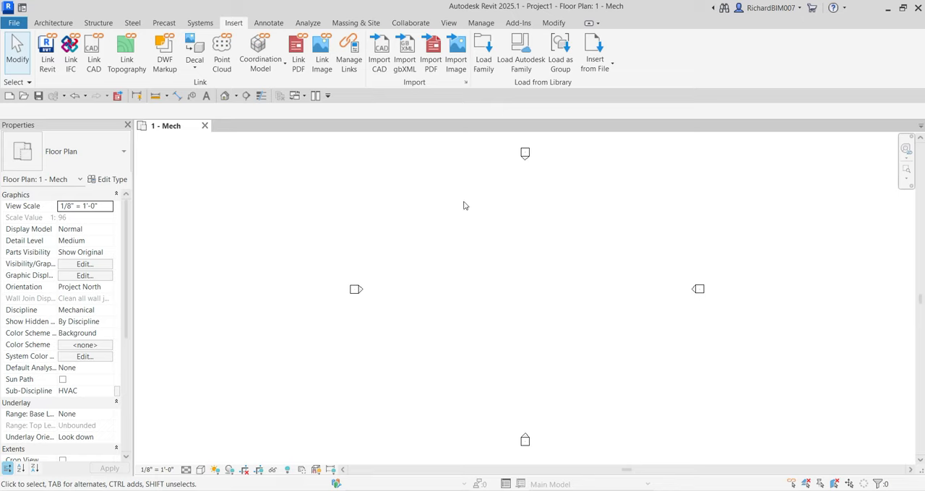
right_click(537, 239)
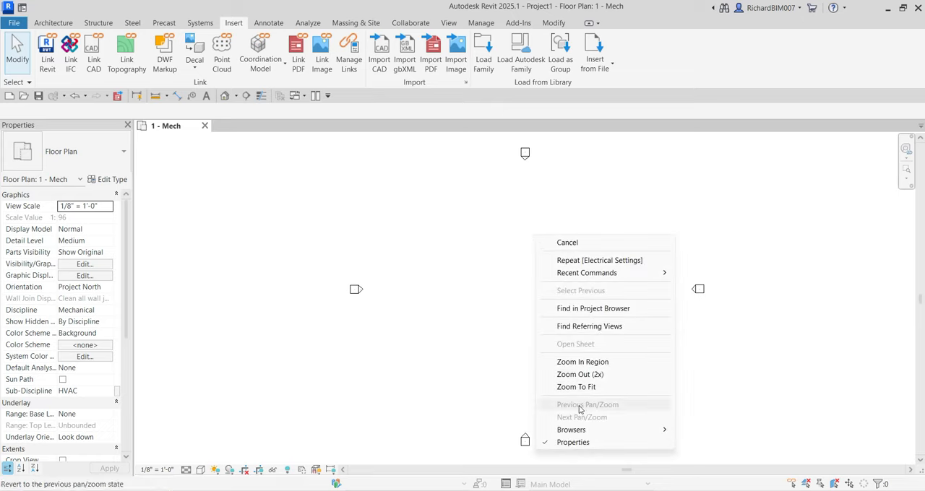
mouse_move(585, 432)
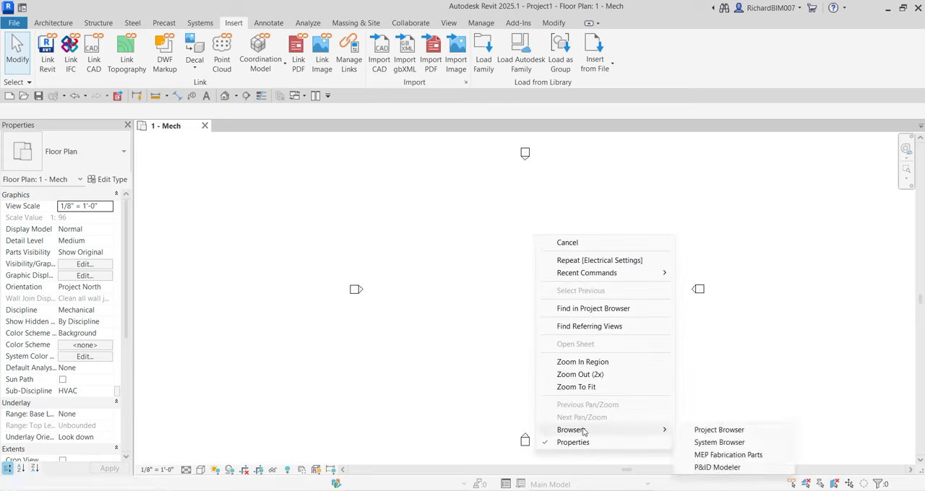
click(719, 431)
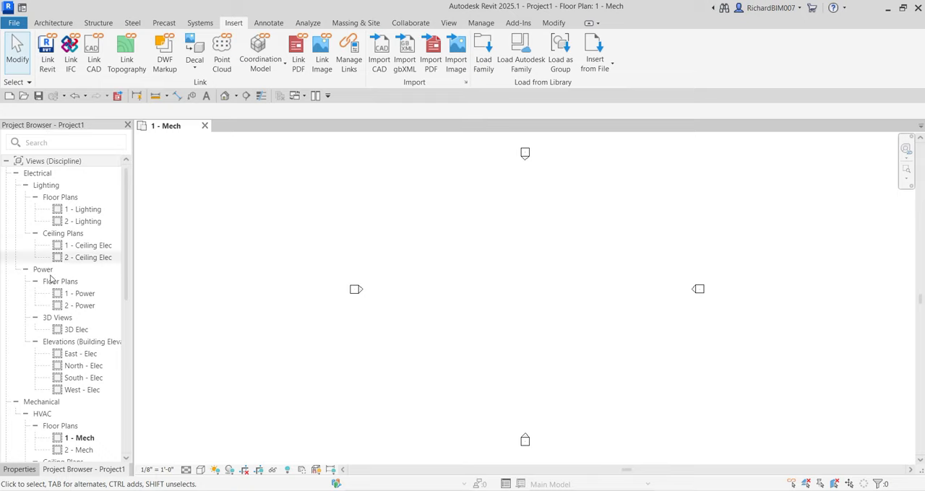
- Look through the Project Browser down to Families, and open the Browser Organization schemes for the views
scroll(64, 307, down, 6)
scroll(75, 321, down, 4)
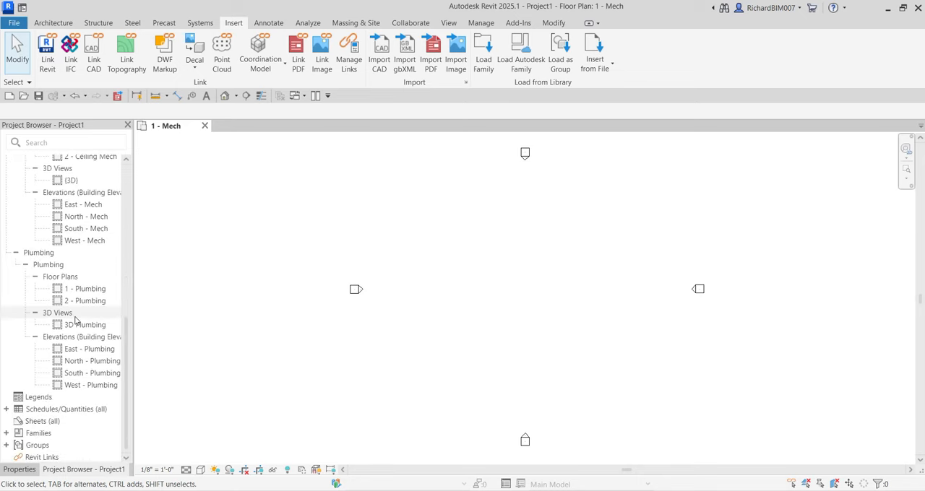
click(39, 434)
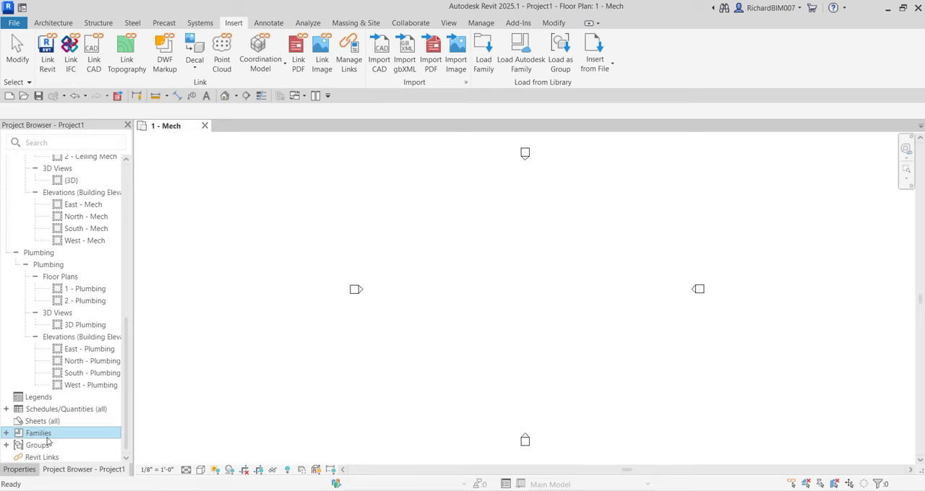
scroll(65, 289, up, 9)
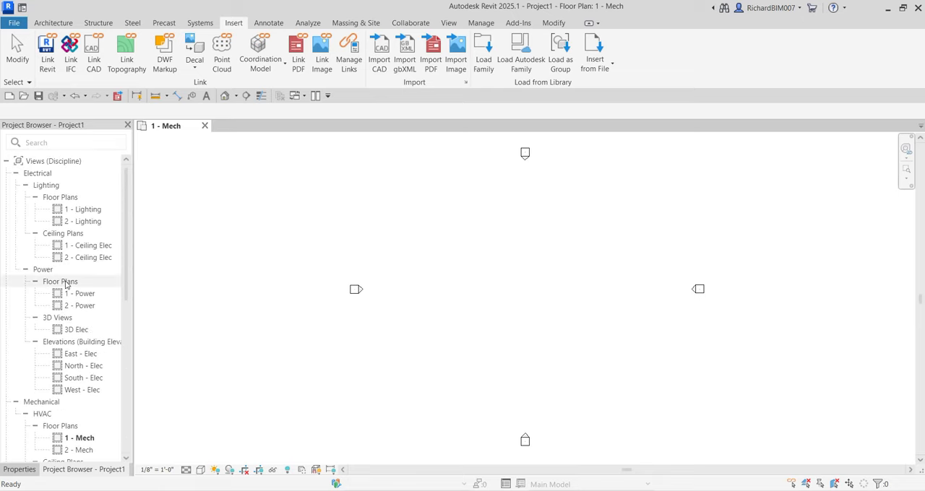
right_click(49, 164)
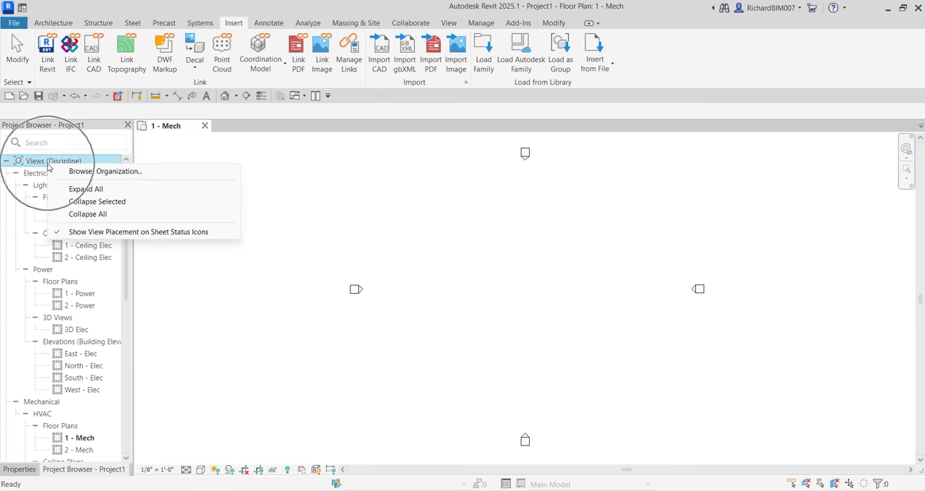
click(87, 172)
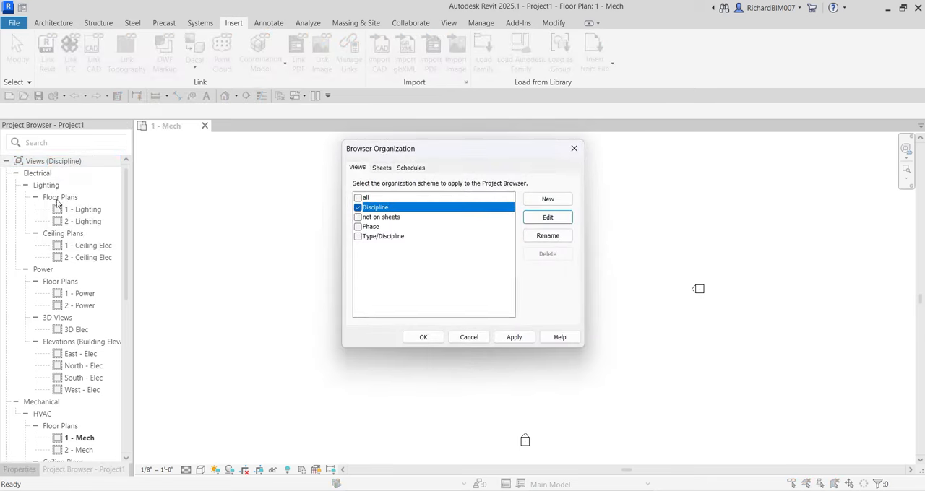
click(48, 176)
click(62, 197)
drag(396, 151, 337, 143)
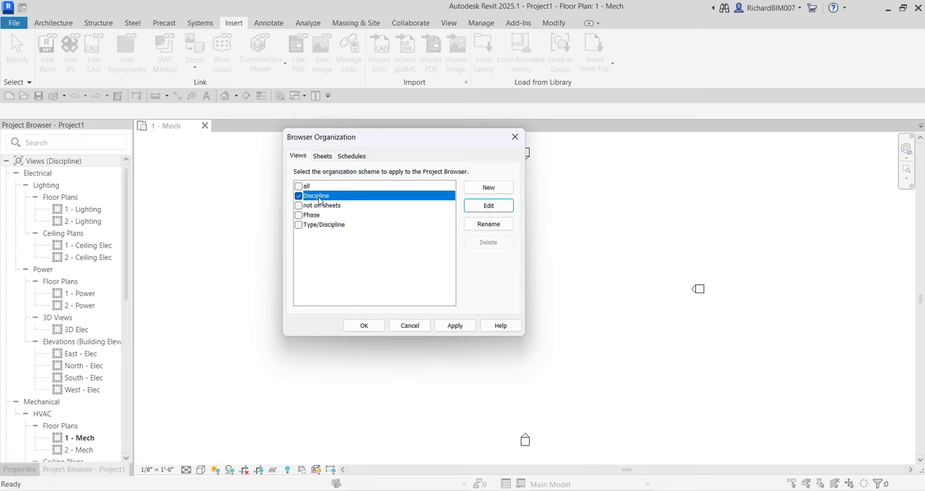
- Examine the Discipline scheme's grouping and sorting rules, comparing each grouping level with the Project Browser tree
click(484, 211)
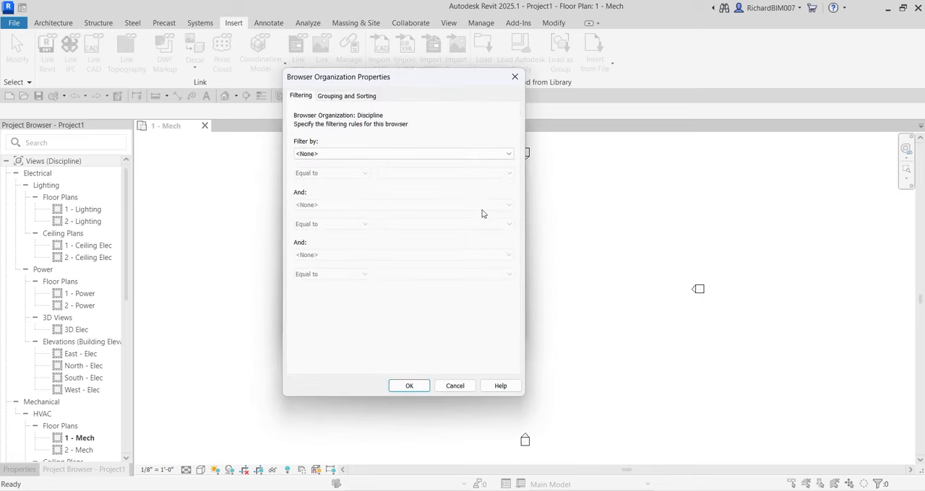
click(348, 97)
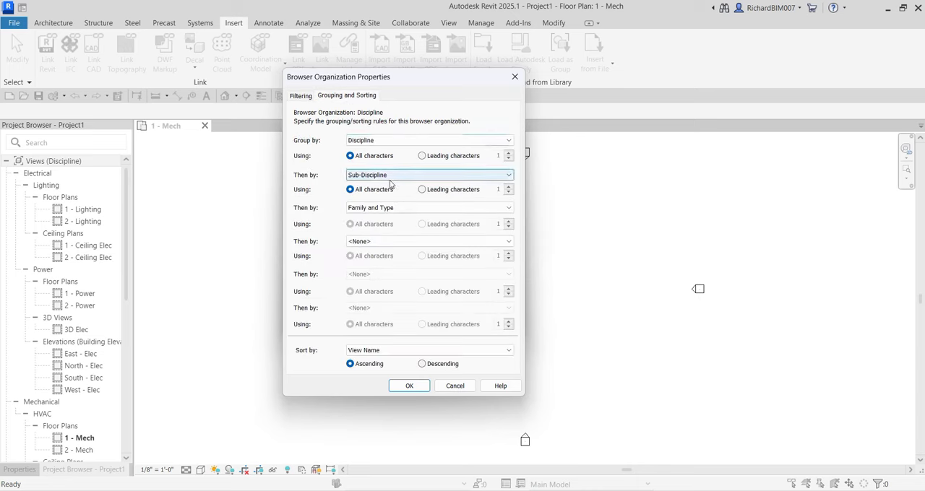
click(363, 141)
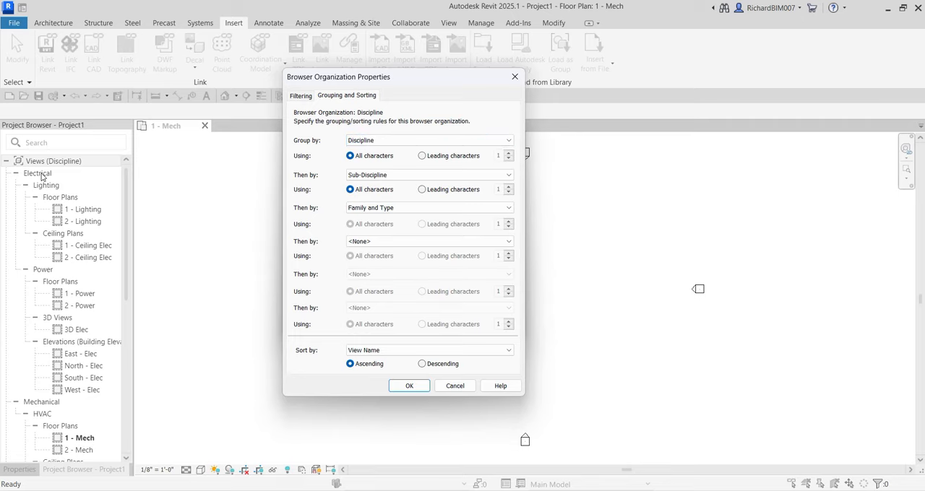
click(358, 179)
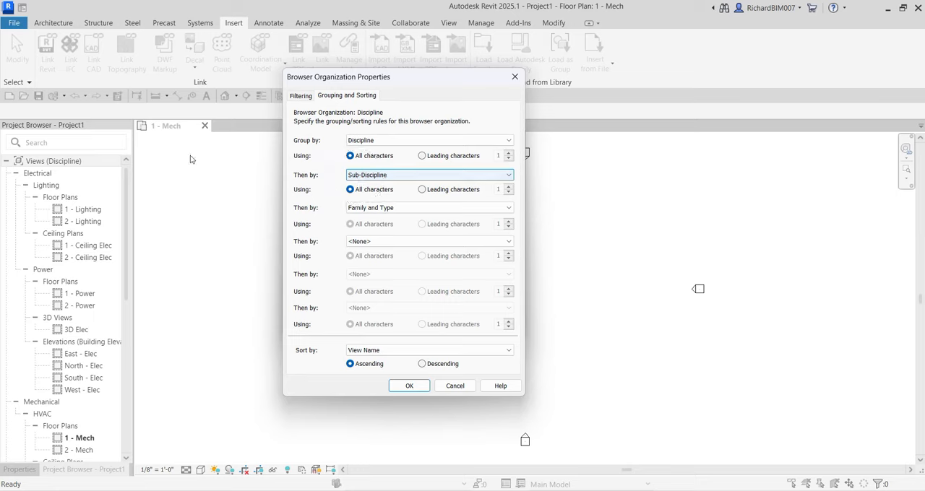
click(50, 187)
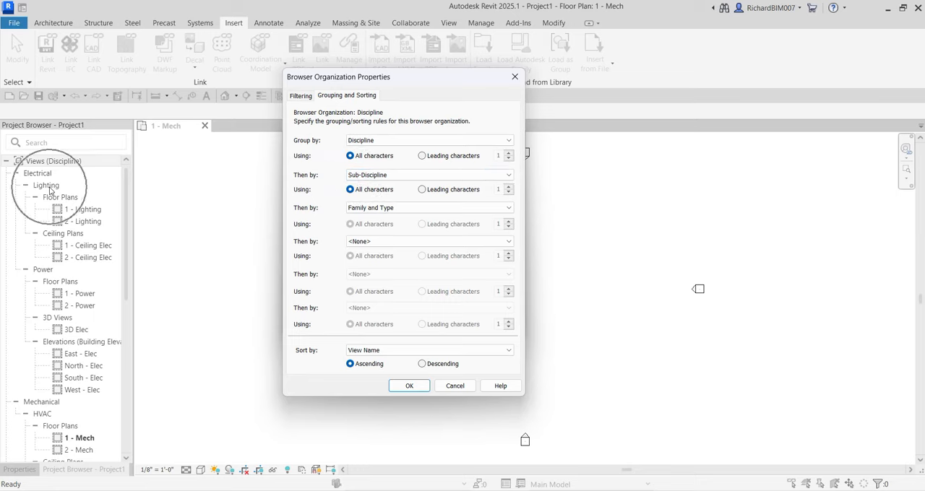
click(363, 211)
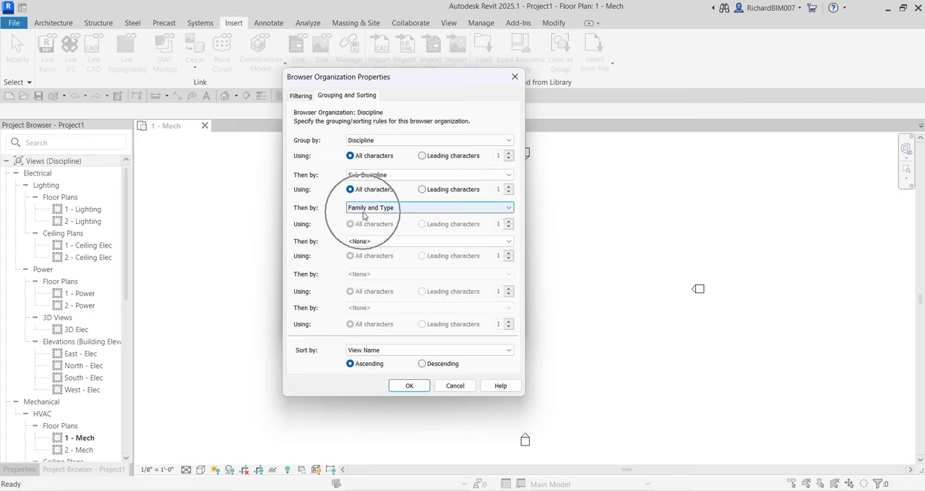
- Leave the Discipline scheme's properties without changes and choose the Type/Discipline scheme for the views
click(64, 198)
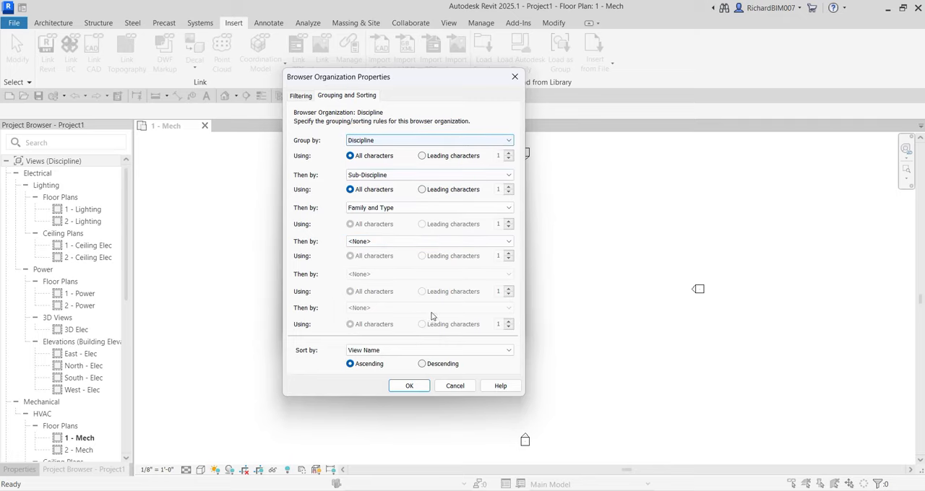
click(455, 387)
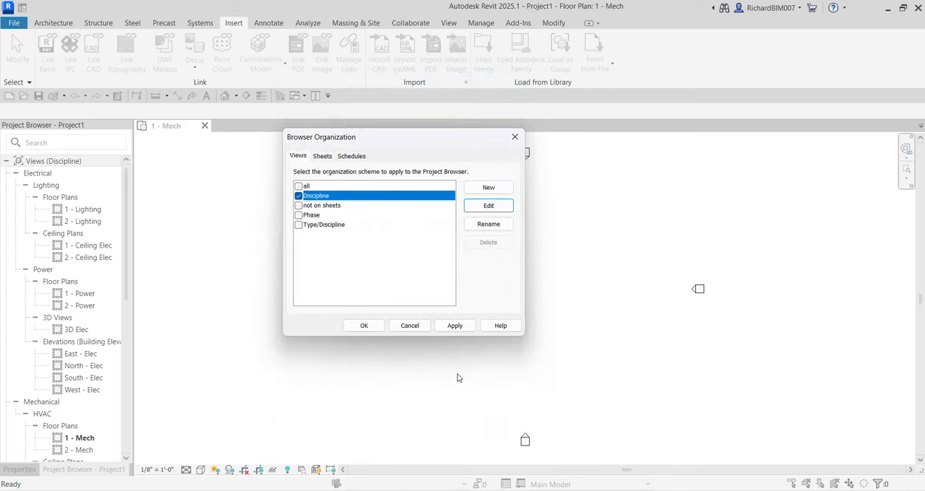
click(299, 228)
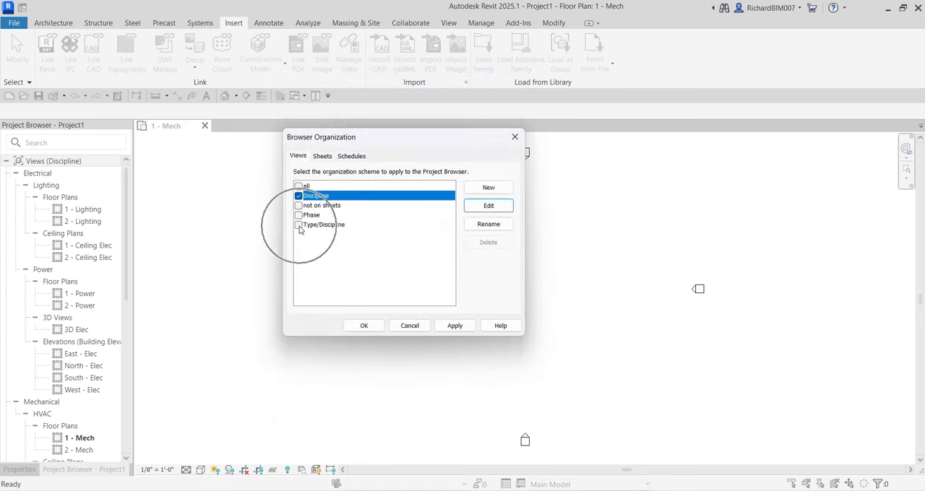
key(ctrl)
key(ctrl)
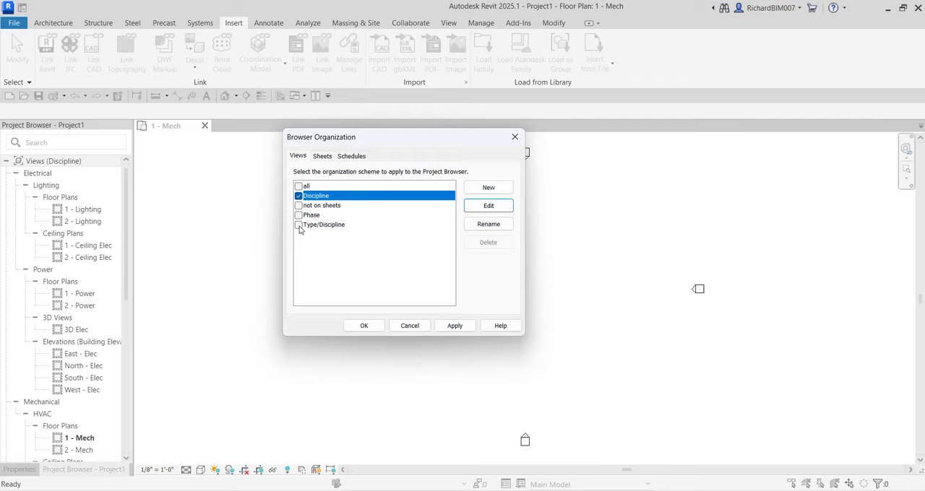
click(298, 225)
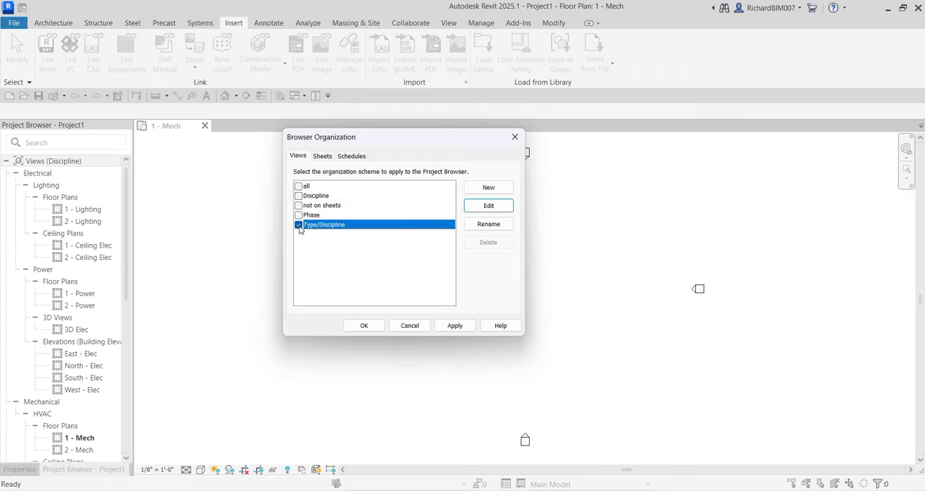
key(ctrl)
key(ctrl)
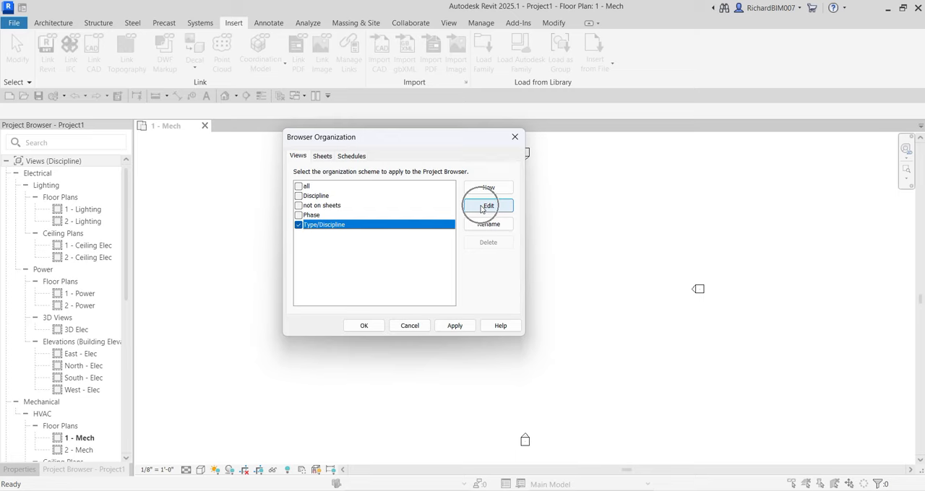
- Edit the Type/Discipline scheme to group views by Sub-Discipline, then by Family and Type
click(481, 207)
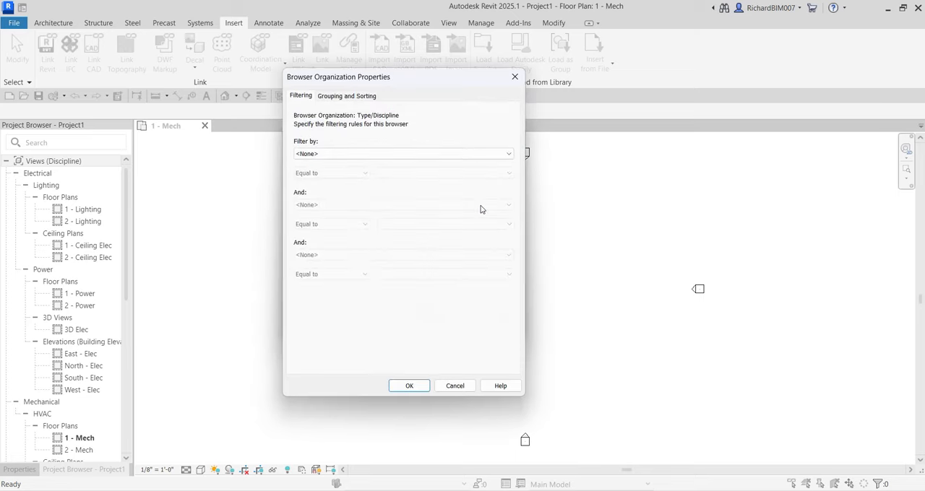
click(343, 96)
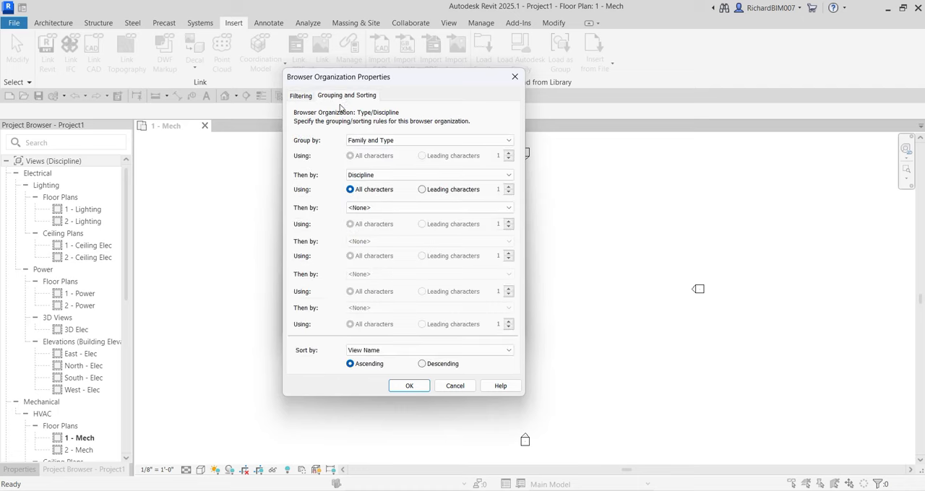
click(308, 143)
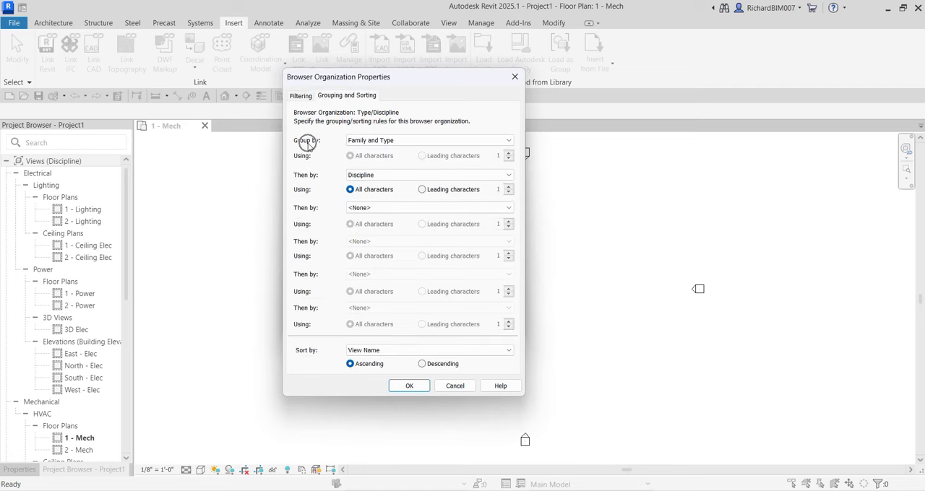
key(ctrl)
click(398, 141)
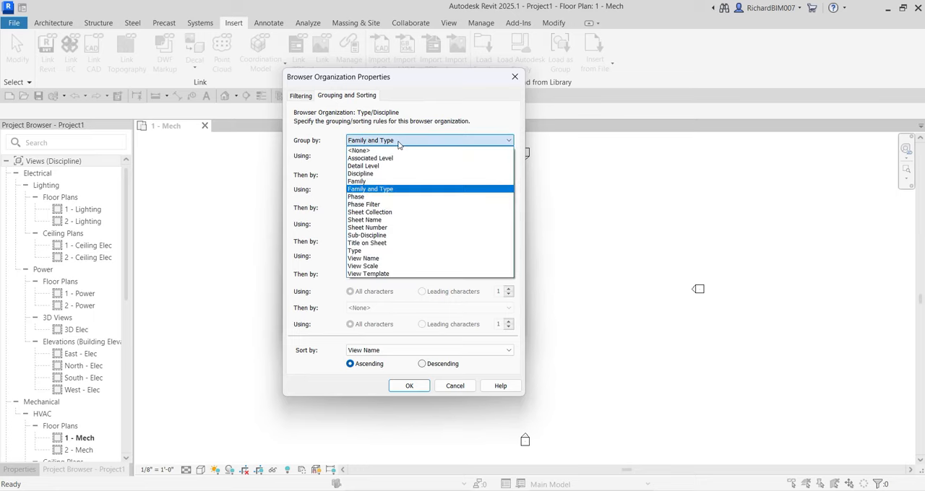
click(376, 237)
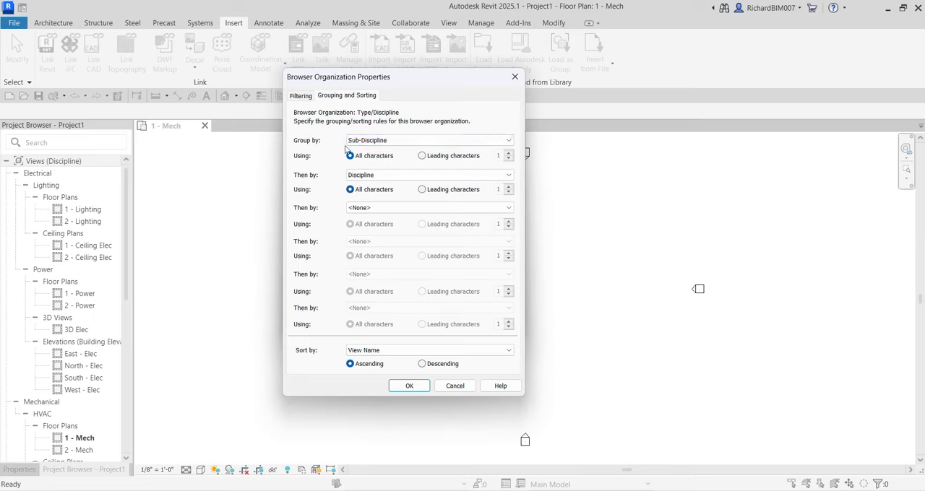
click(364, 183)
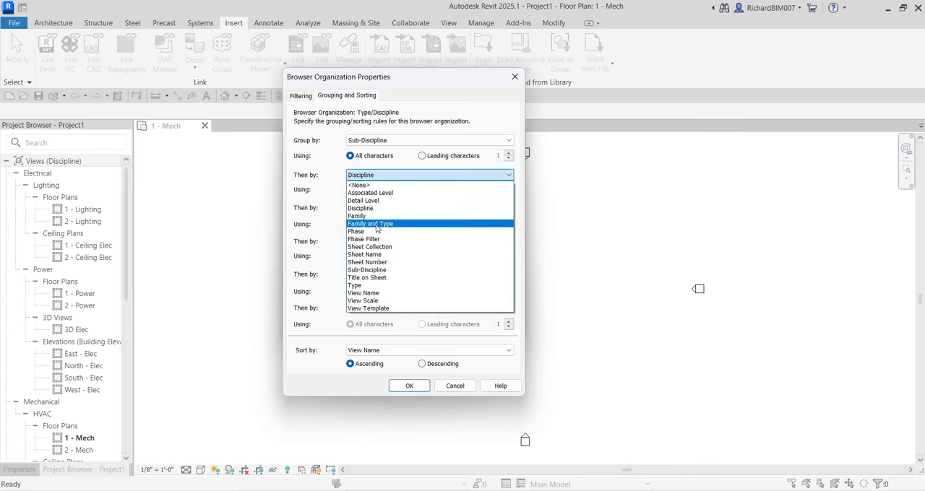
click(376, 226)
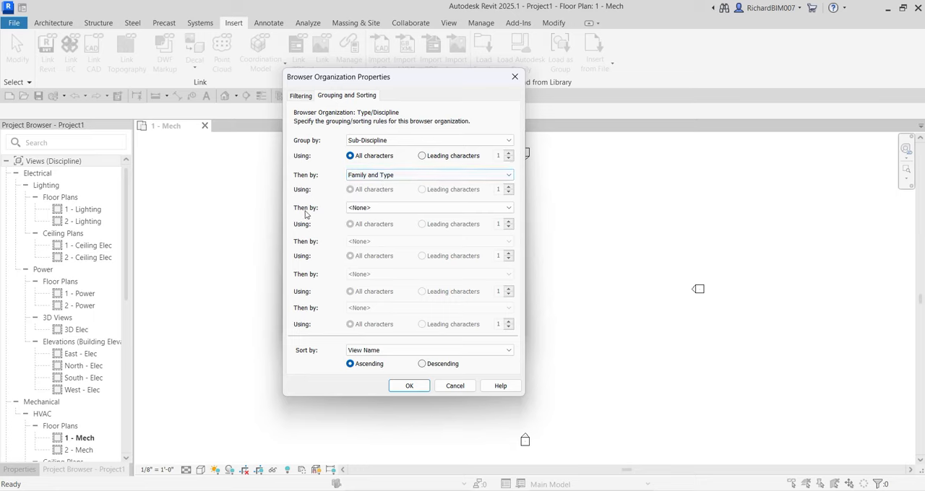
- Set the third grouping level of the scheme to Associated Level and the fourth to View Name
click(378, 209)
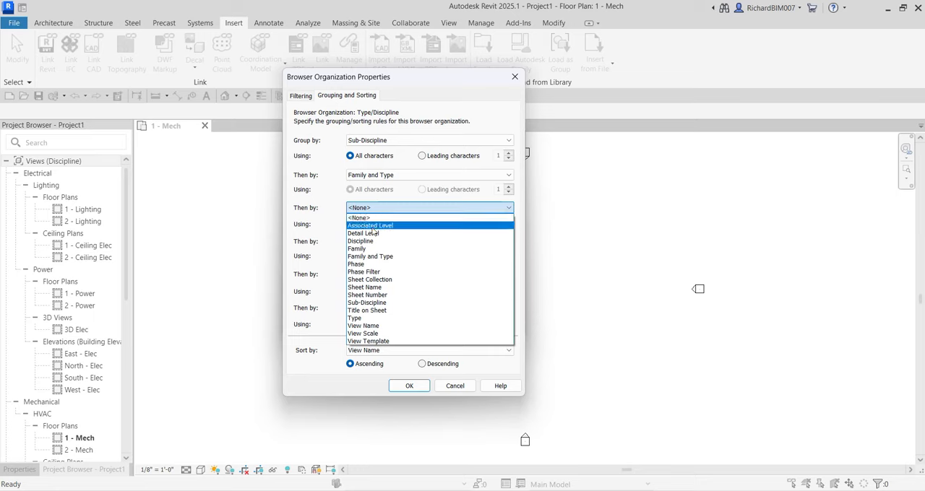
click(373, 227)
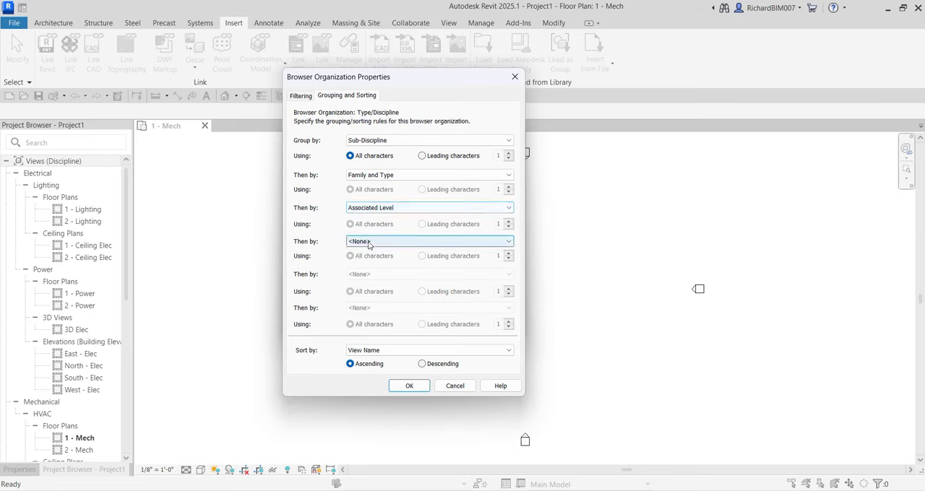
click(369, 243)
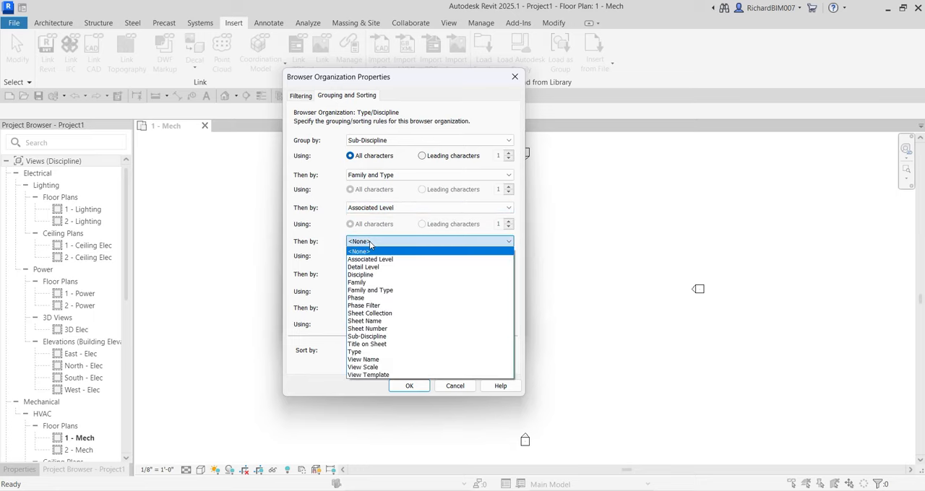
click(376, 360)
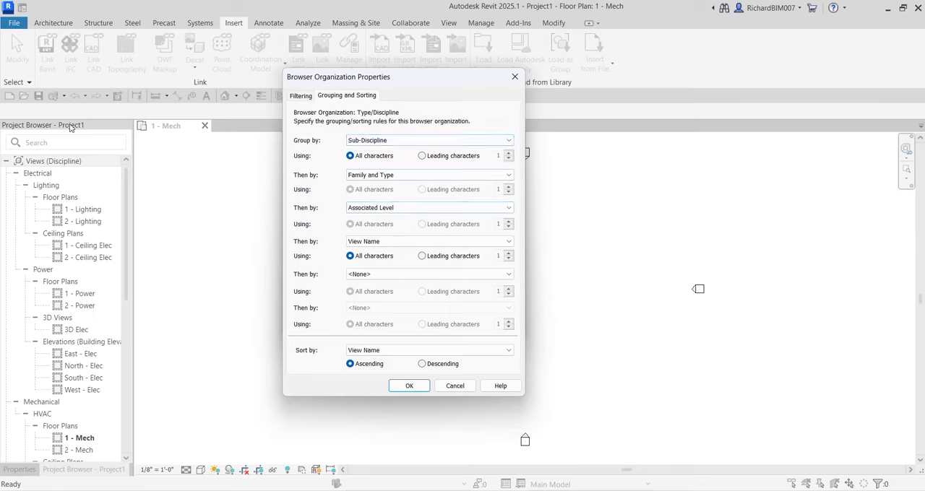
- Check the Type/Discipline scheme's four grouping levels and its sort order against the Project Browser tree
key(ctrl)
key(ctrl)
key(ctrl)
key(ctrl)
click(377, 142)
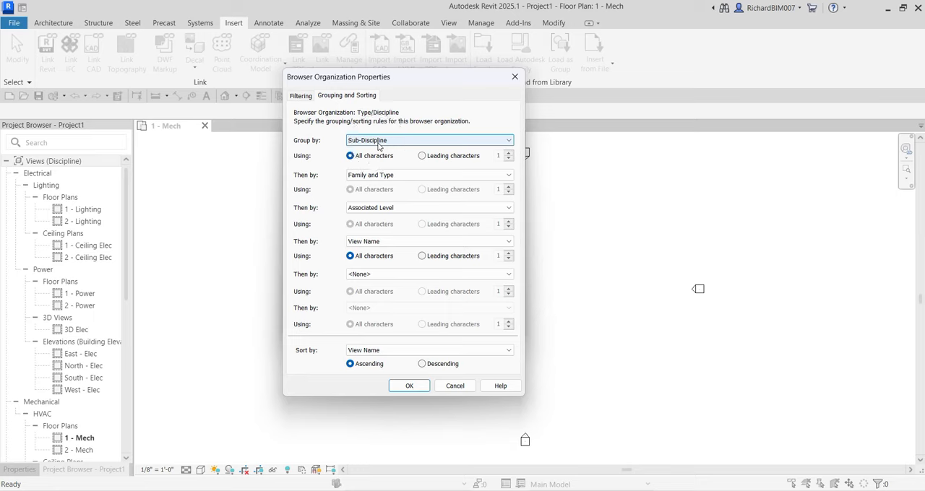
click(377, 176)
click(378, 209)
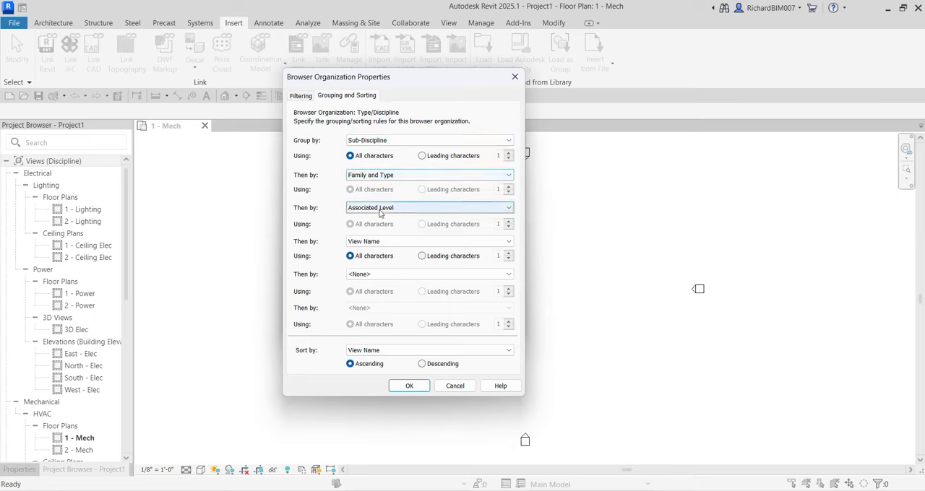
click(373, 254)
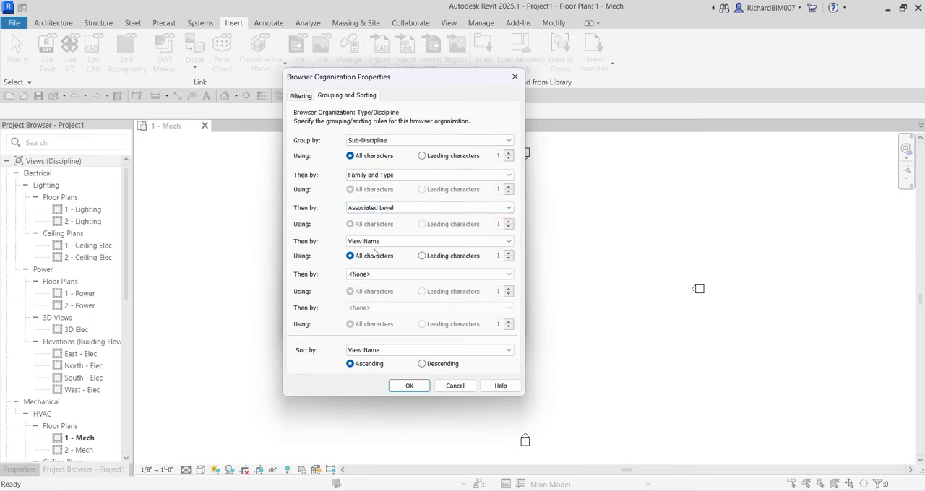
click(365, 368)
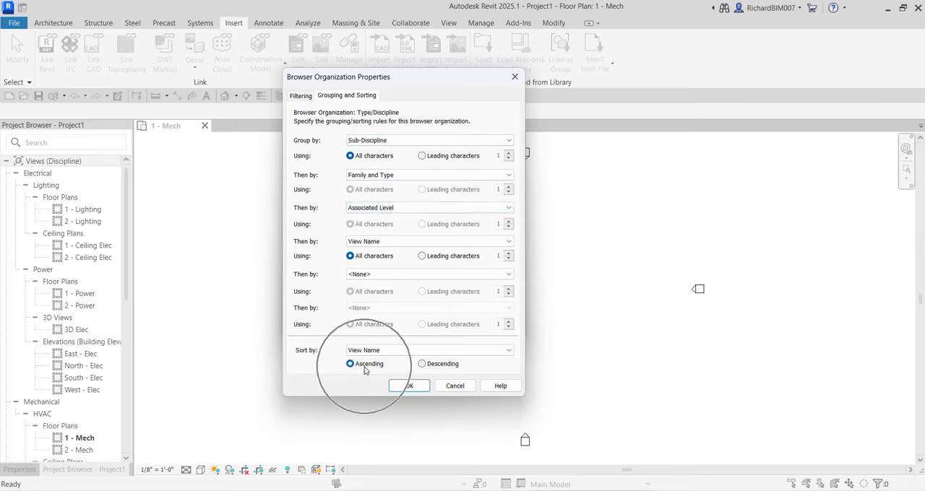
- Accept the grouping rules and apply the Type/Discipline scheme to the Project Browser
click(404, 390)
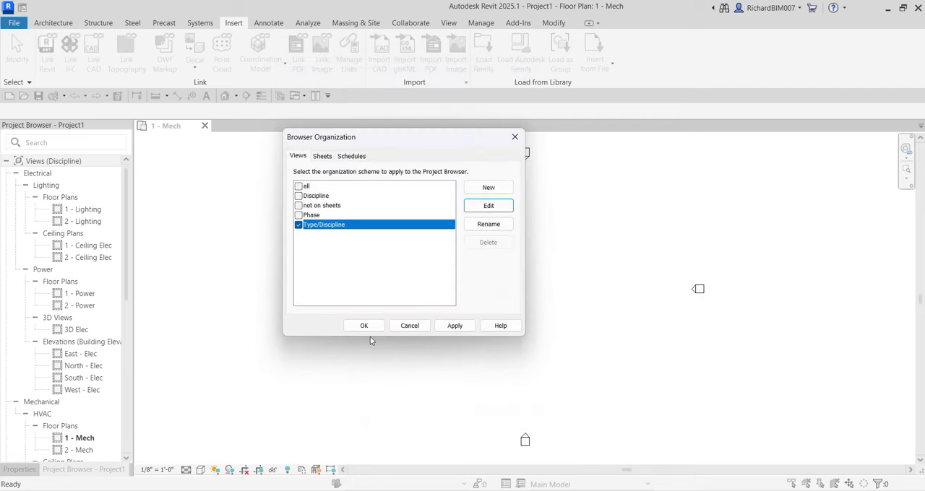
click(365, 326)
click(367, 326)
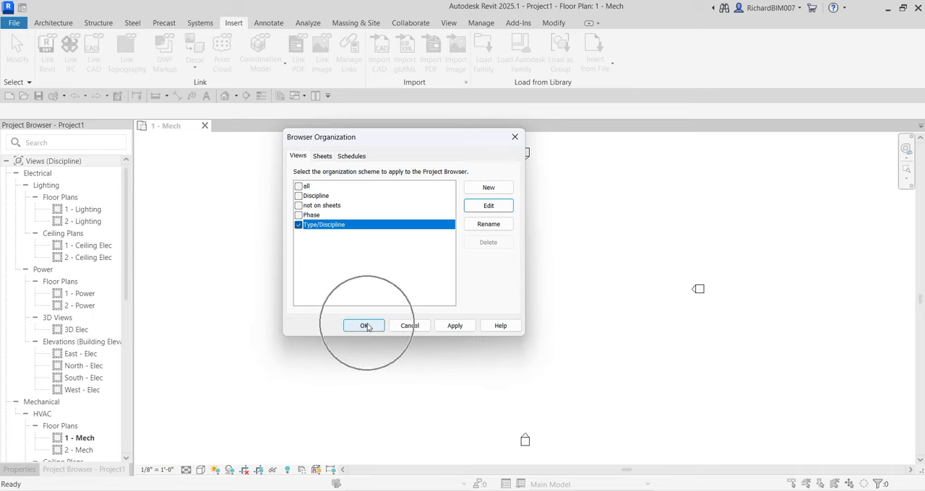
click(367, 326)
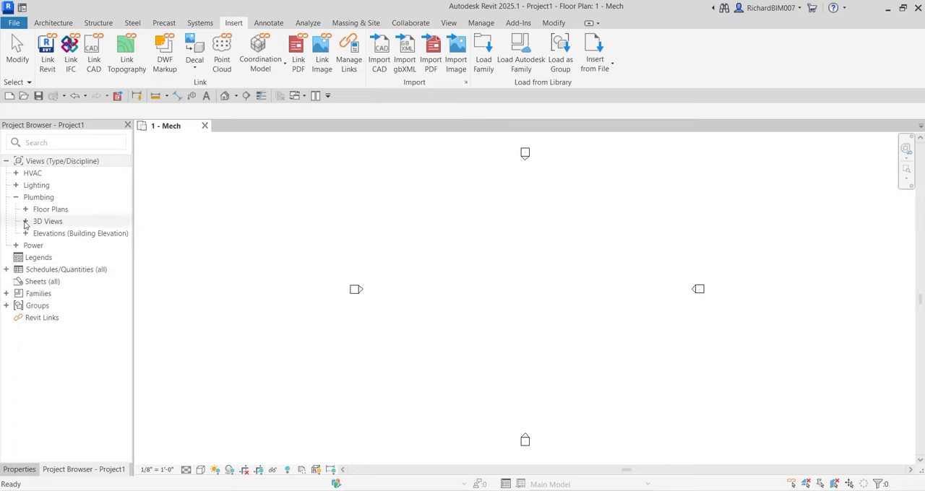
- Expand the HVAC floor plans in the Project Browser through Level 1 down to the 1 - Mech view
click(15, 174)
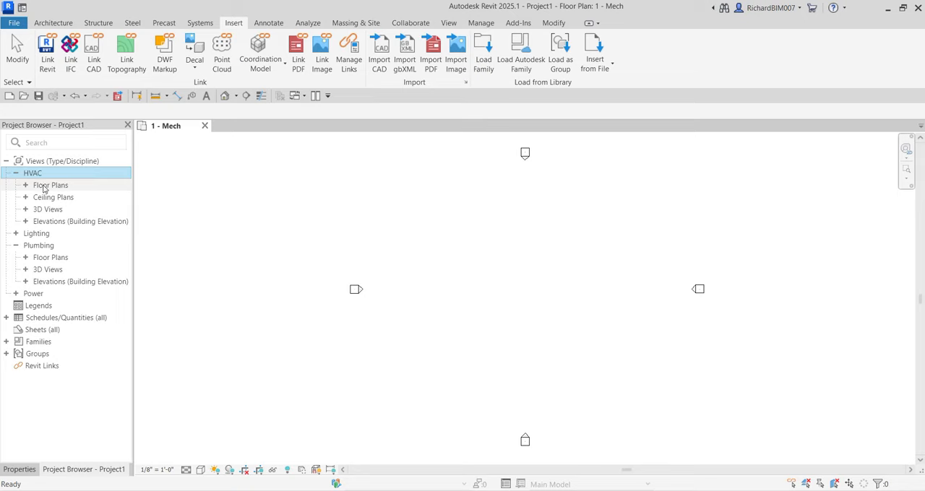
click(44, 187)
click(26, 185)
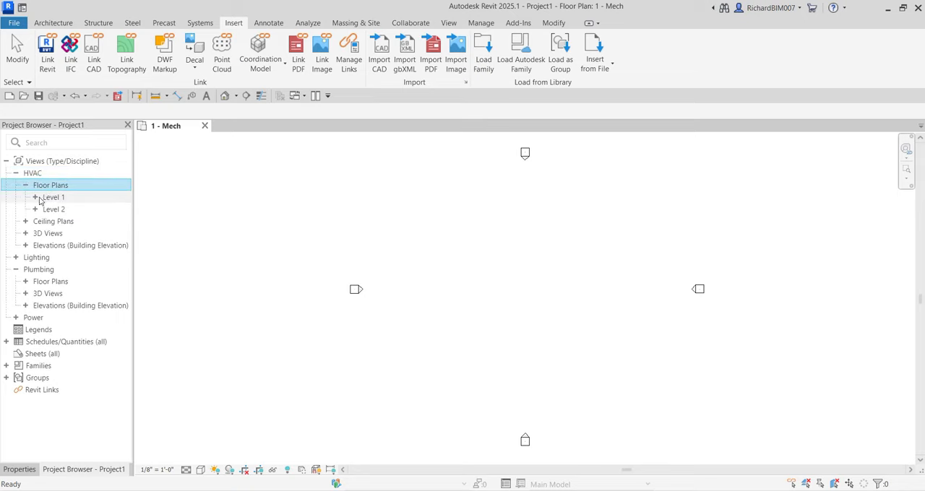
click(35, 197)
click(49, 208)
click(45, 209)
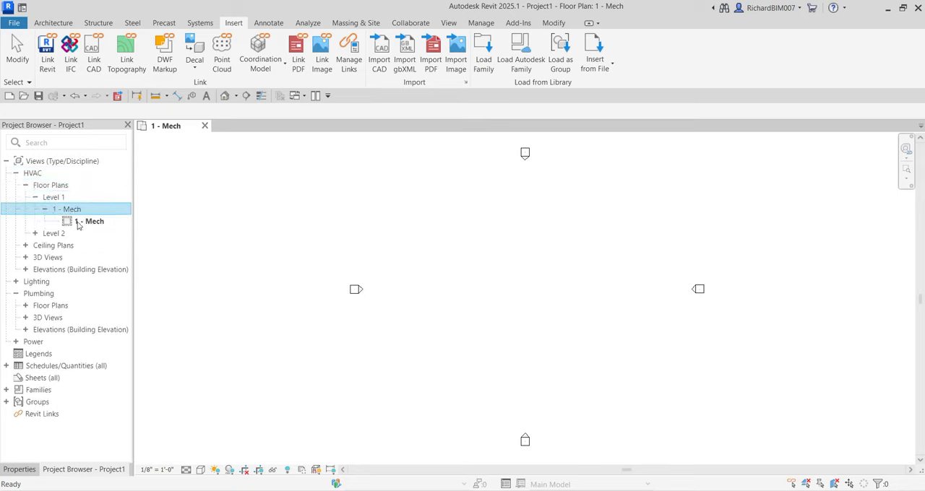
key(ctrl)
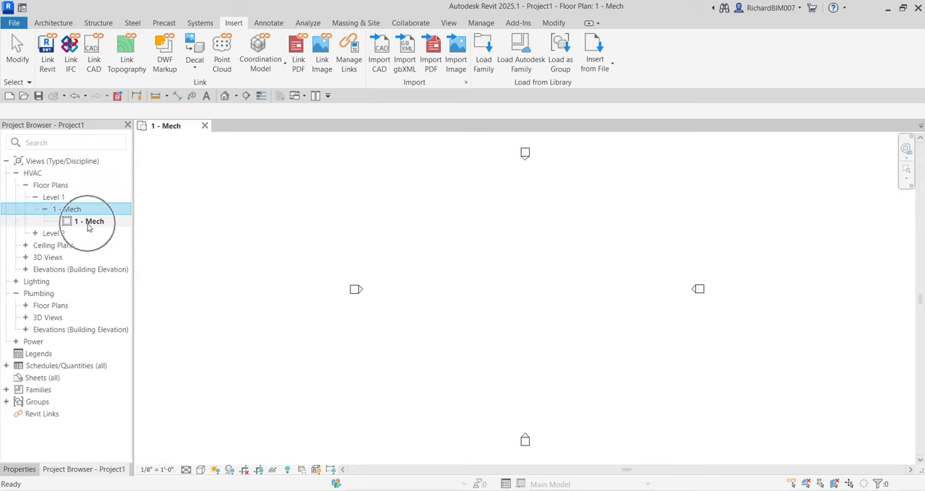
- Collapse the HVAC and Plumbing groups in the Project Browser and clear the selection
click(18, 178)
click(16, 174)
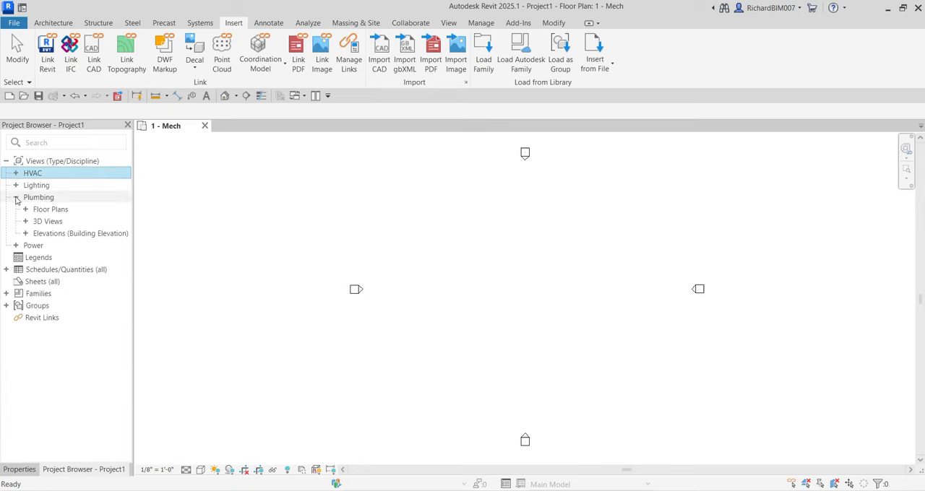
click(16, 198)
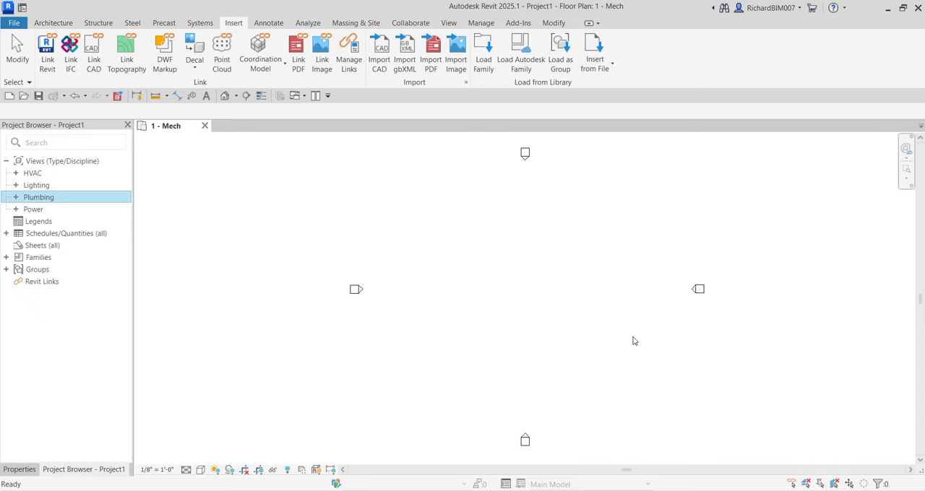
click(459, 237)
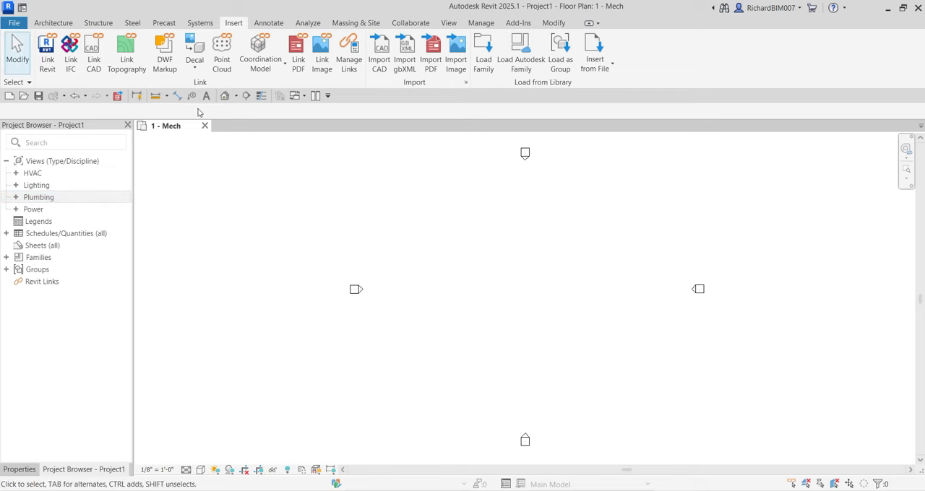
- Start saving the project in the RVT2025 folder under Documents with the file name Creating MEP Project
click(39, 96)
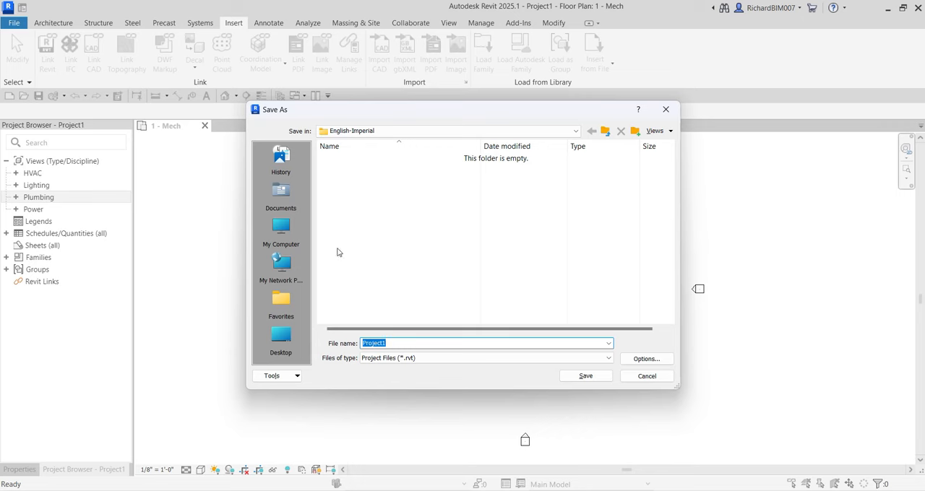
click(282, 192)
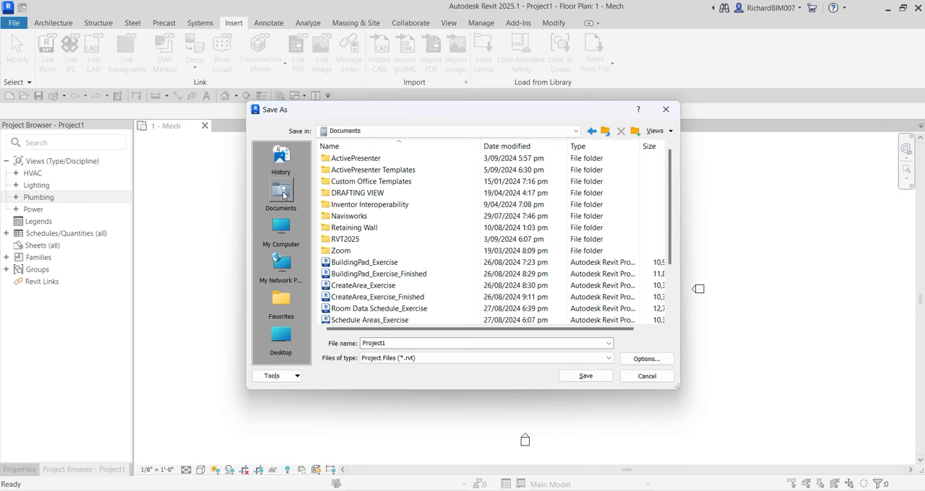
double_click(346, 239)
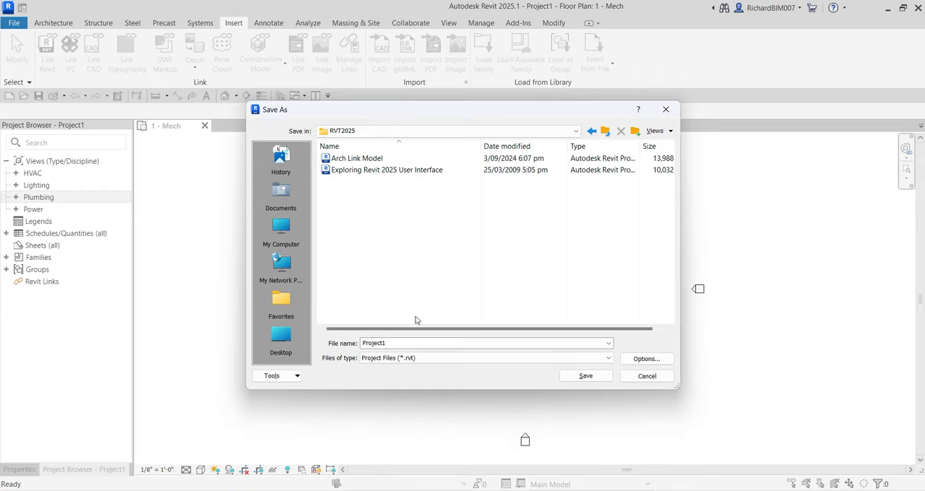
double_click(404, 343)
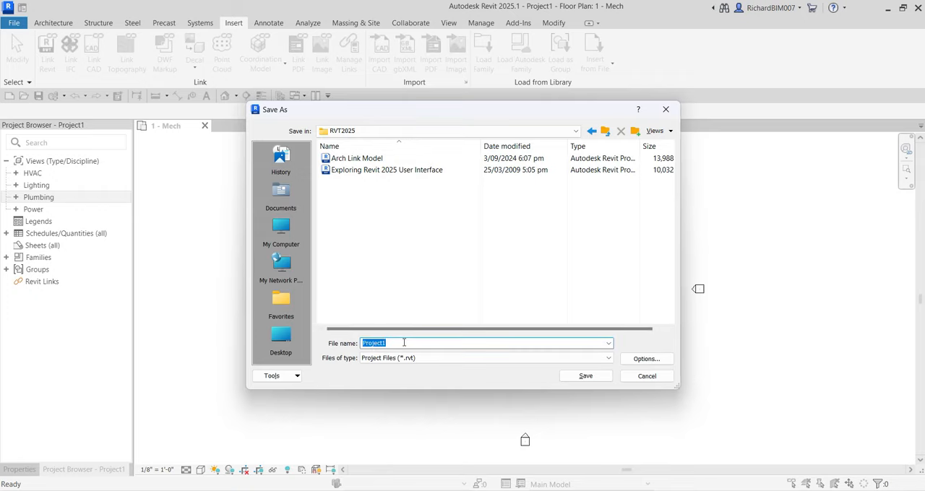
text(Creating MEP Proje)
- Set the maximum number of backups to 1 in the file save options and save the project
click(639, 364)
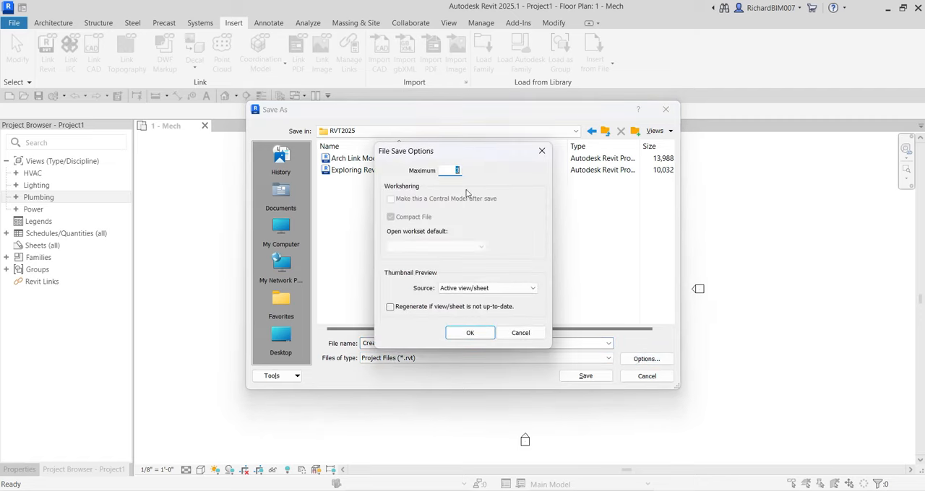
key(ctrl)
text(1)
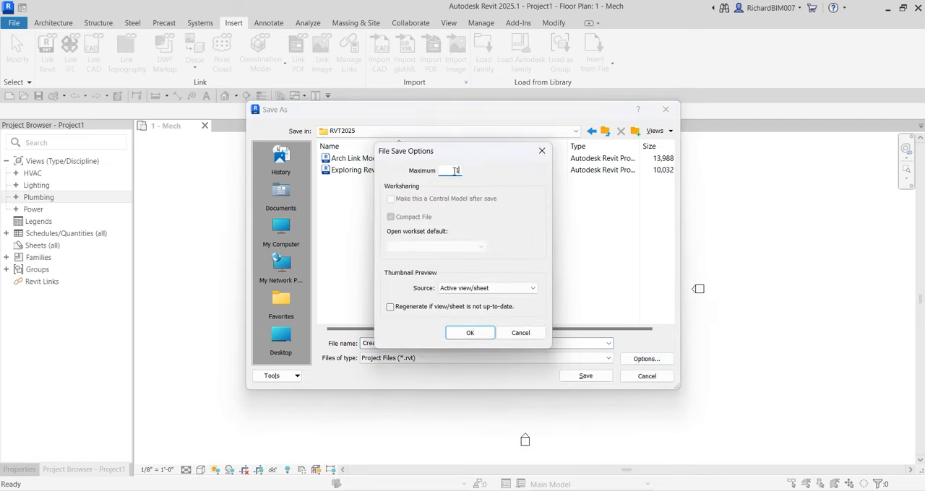
click(471, 333)
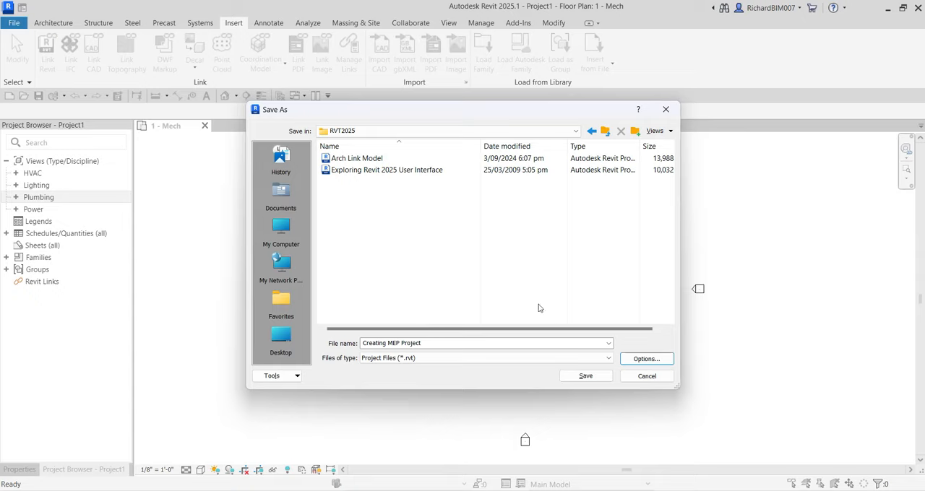
click(583, 379)
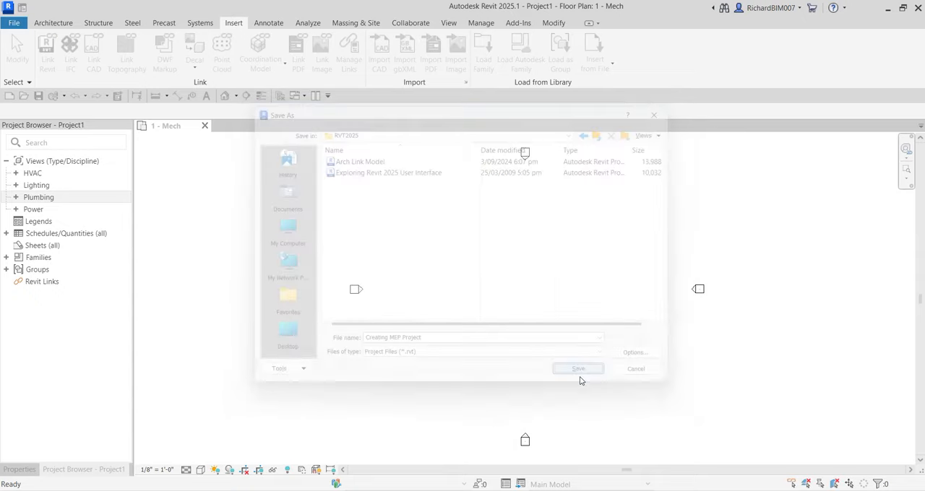